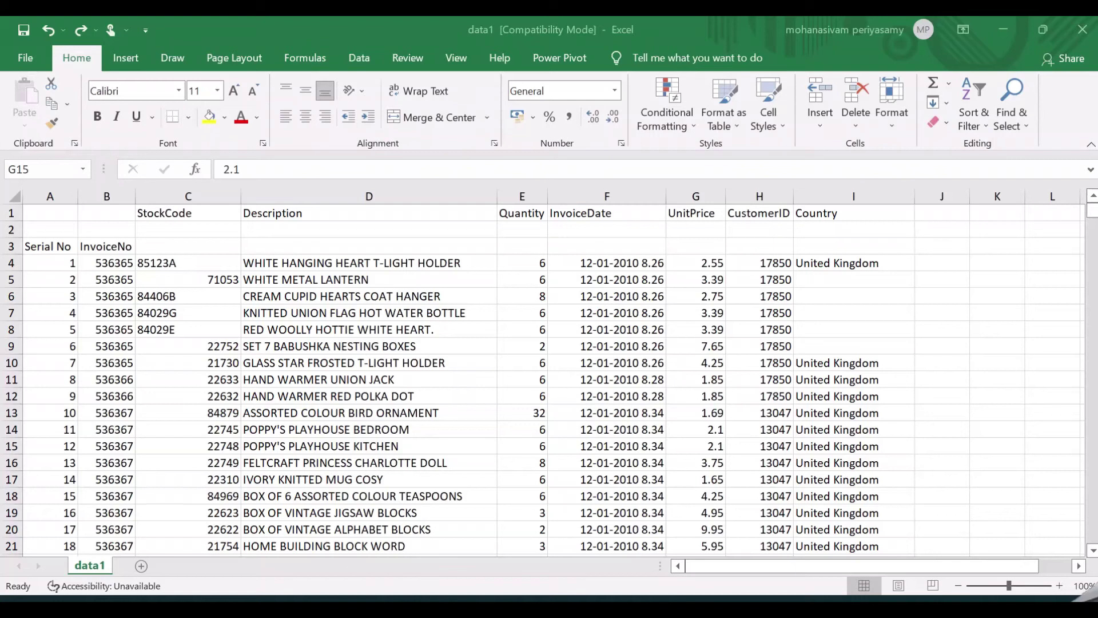
Raise the system sound volume while reviewing the data1 sheet.
{"action": "key", "text": "XF86AudioRaiseVolume"}
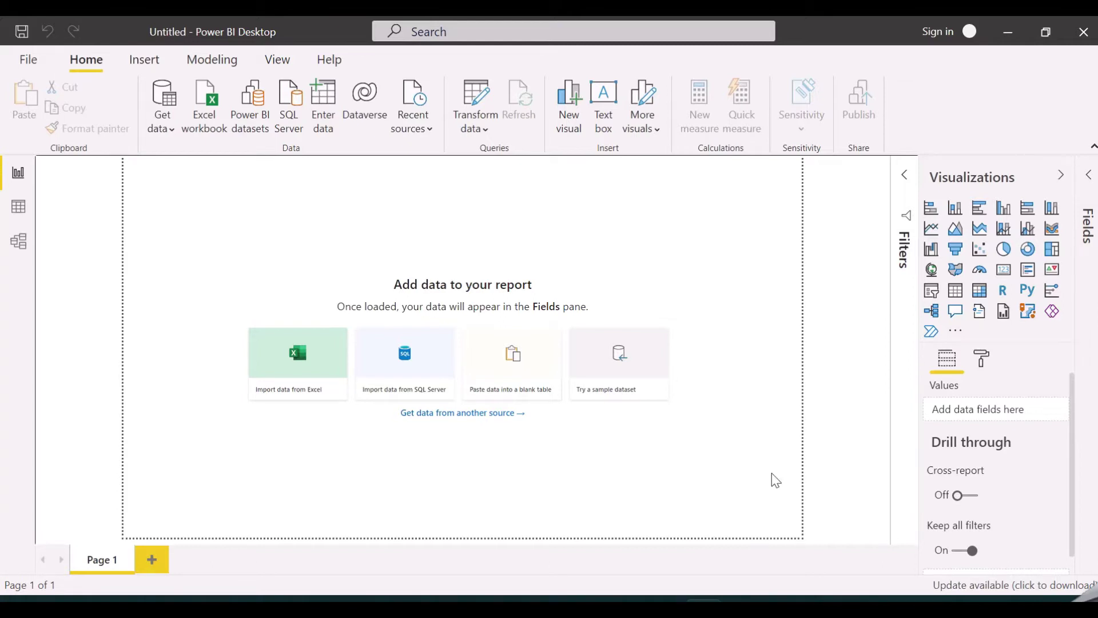
Switch from Power BI Desktop back to the data1 workbook in Excel.
{"action": "left_click", "coordinate": [766, 597]}
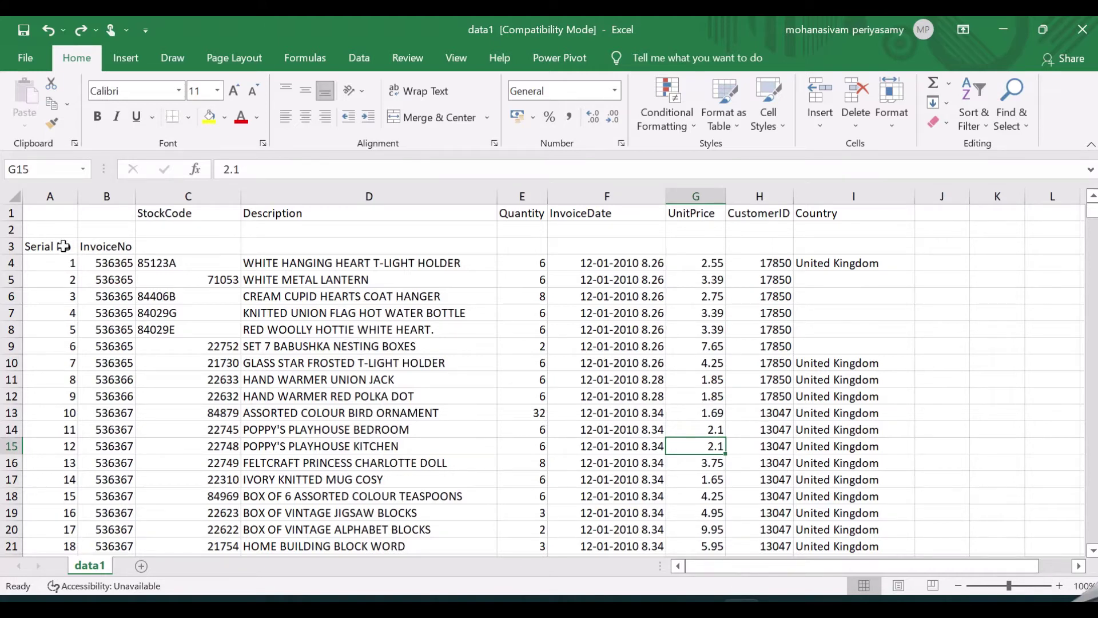
Highlight the empty row 2 and the blank Country cells I5:I9.
{"action": "left_click", "coordinate": [14, 232]}
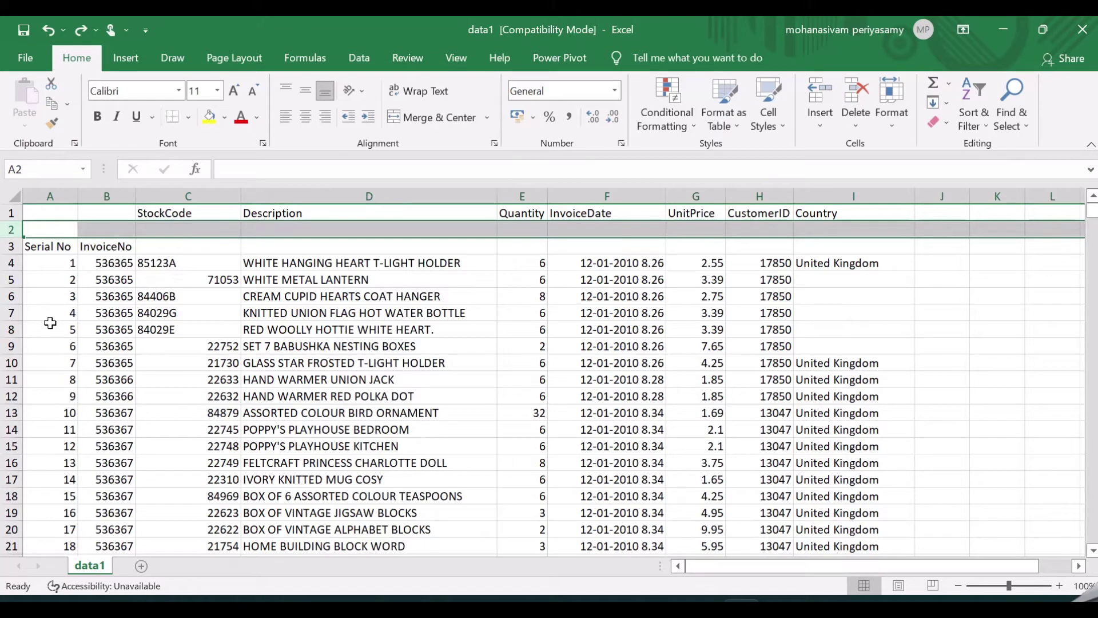
{"action": "left_click", "coordinate": [882, 281]}
{"action": "left_click_drag", "start_coordinate": [851, 347], "coordinate": [854, 280]}
{"action": "scroll", "coordinate": [803, 473], "scroll_direction": "down", "scroll_amount": 4}
{"action": "scroll", "coordinate": [803, 475], "scroll_direction": "down", "scroll_amount": 3}
{"action": "scroll", "coordinate": [802, 482], "scroll_direction": "up", "scroll_amount": 7}
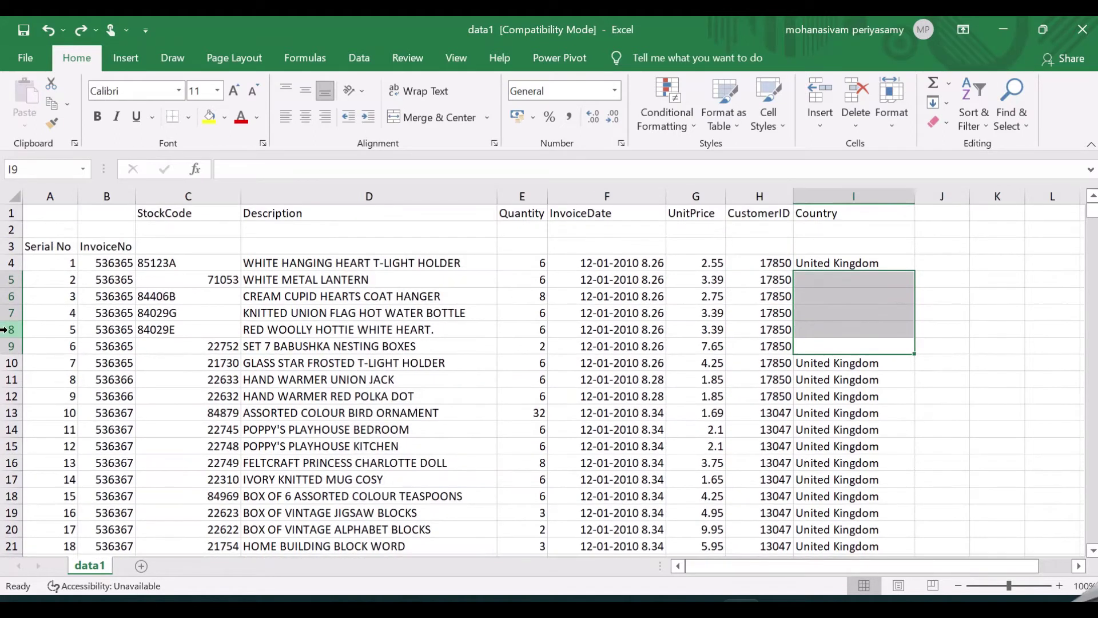
{"action": "left_click", "coordinate": [94, 345]}
Highlight the Serial No and InvoiceNo header cells A3:B3, then return to Power BI Desktop.
{"action": "left_click", "coordinate": [54, 246]}
{"action": "left_click", "coordinate": [107, 246]}
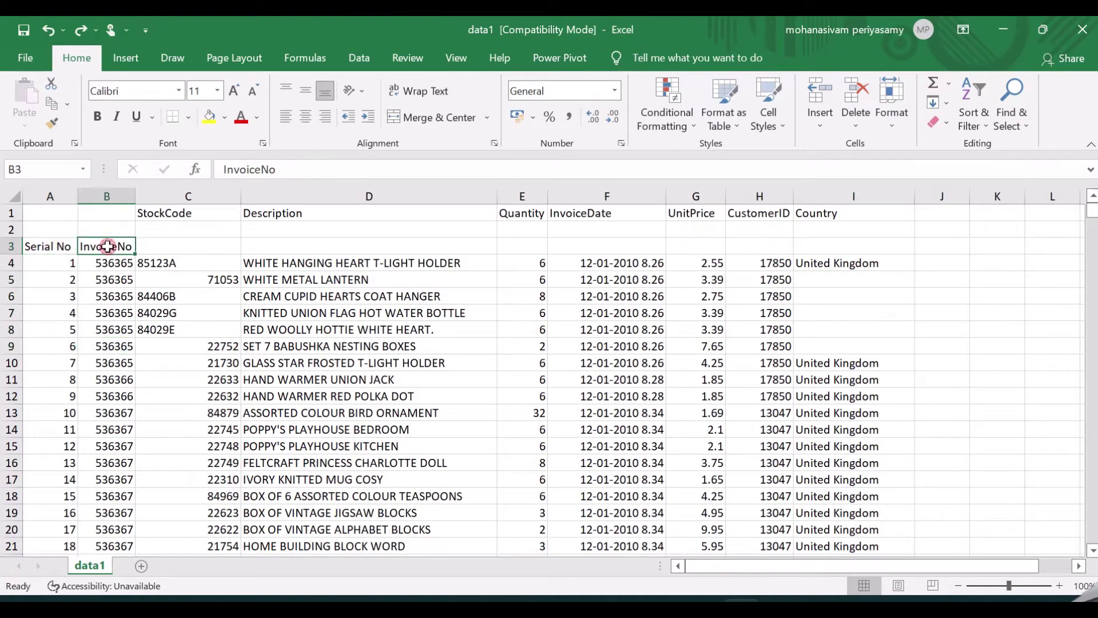
{"action": "left_click_drag", "start_coordinate": [40, 248], "coordinate": [94, 247]}
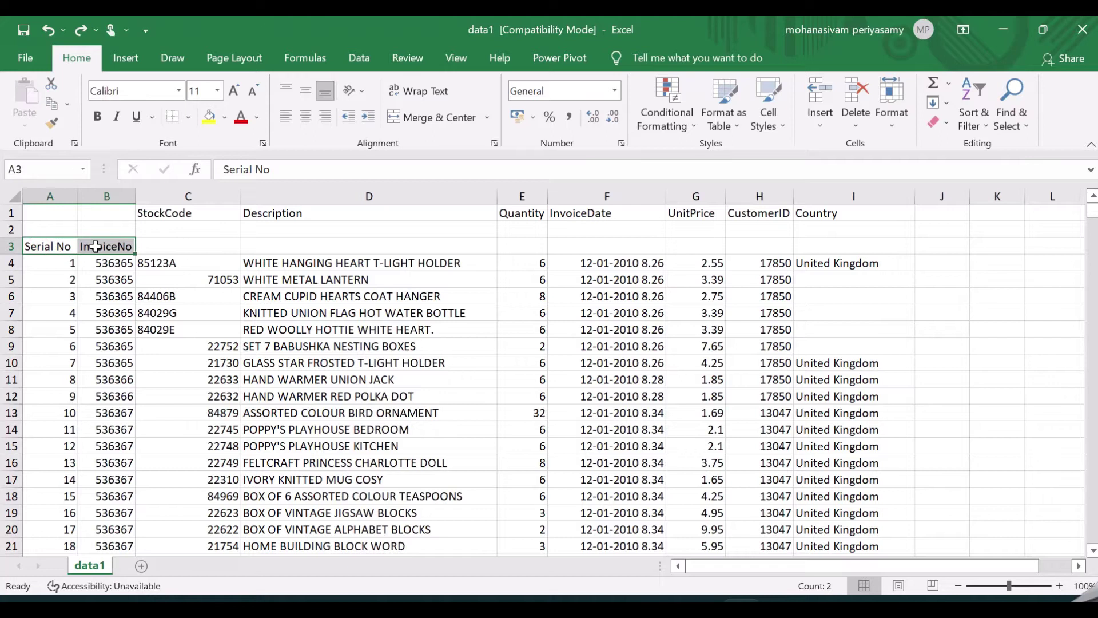
{"action": "left_click", "coordinate": [256, 357]}
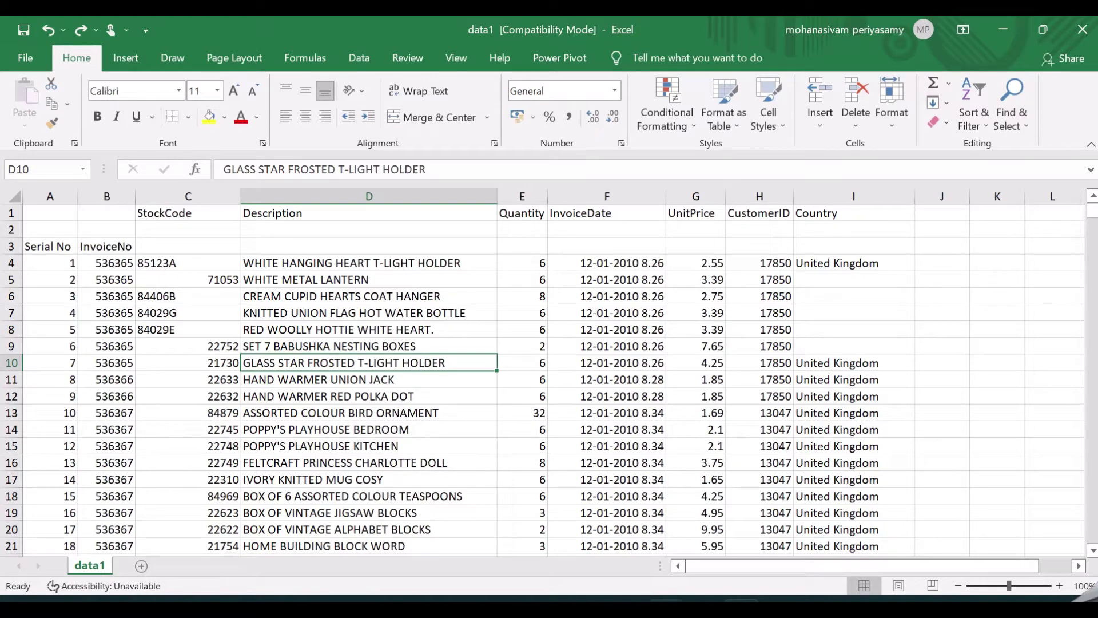
{"action": "key", "text": "alt+Tab"}
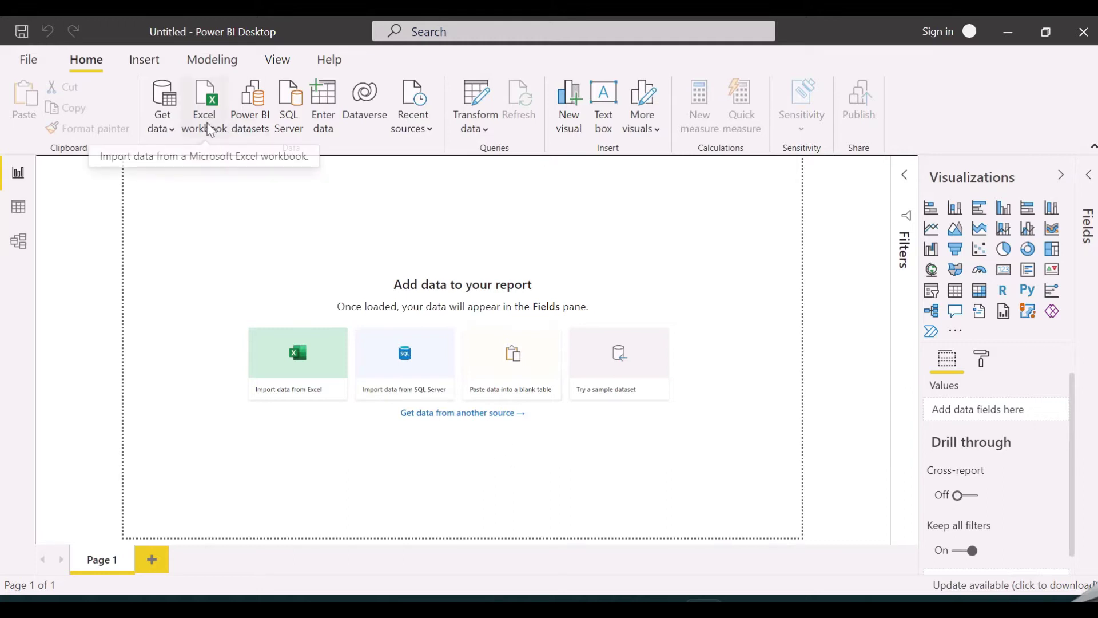
Start an Excel workbook import and open the data1 file from the Desktop folder.
{"action": "left_click", "coordinate": [165, 131]}
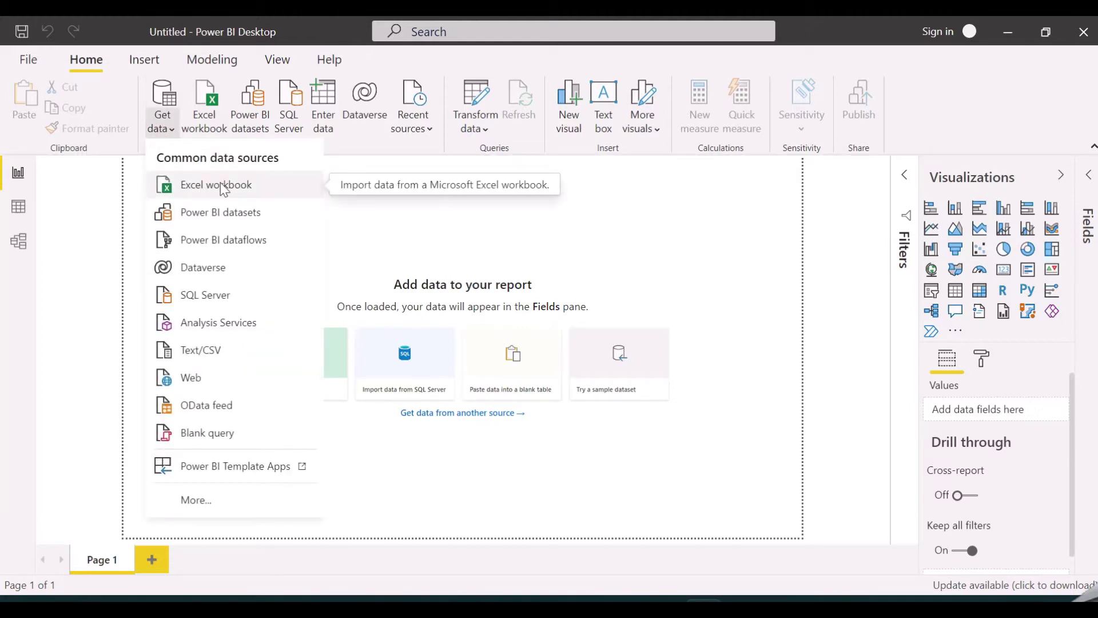
{"action": "left_click", "coordinate": [374, 238]}
{"action": "left_click", "coordinate": [204, 110]}
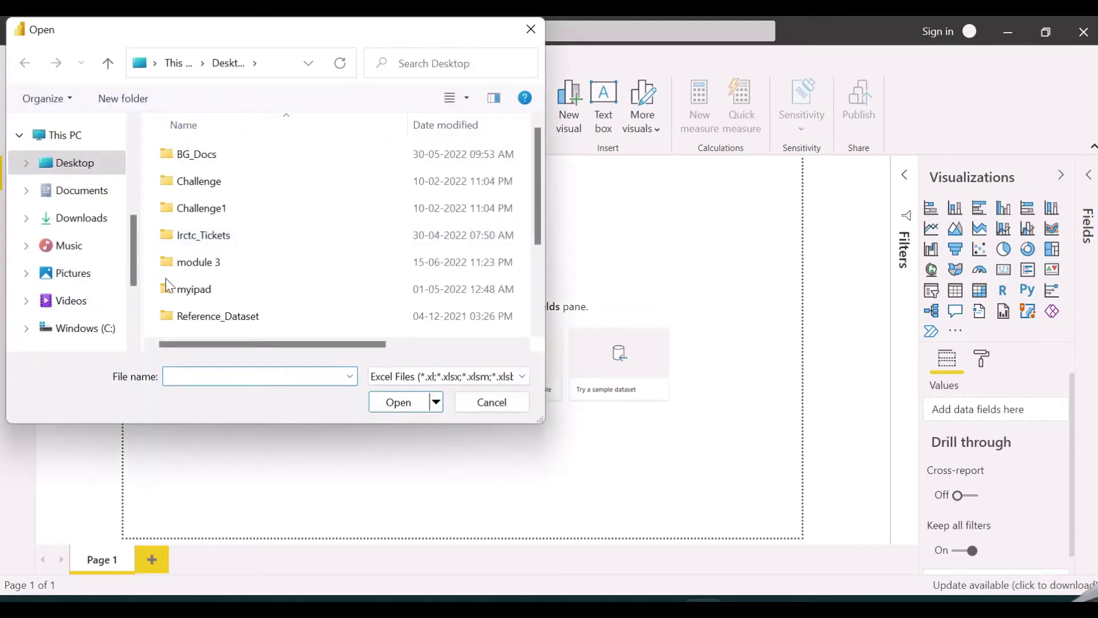
{"action": "scroll", "coordinate": [200, 314], "scroll_direction": "down", "scroll_amount": 3}
{"action": "left_click", "coordinate": [228, 329]}
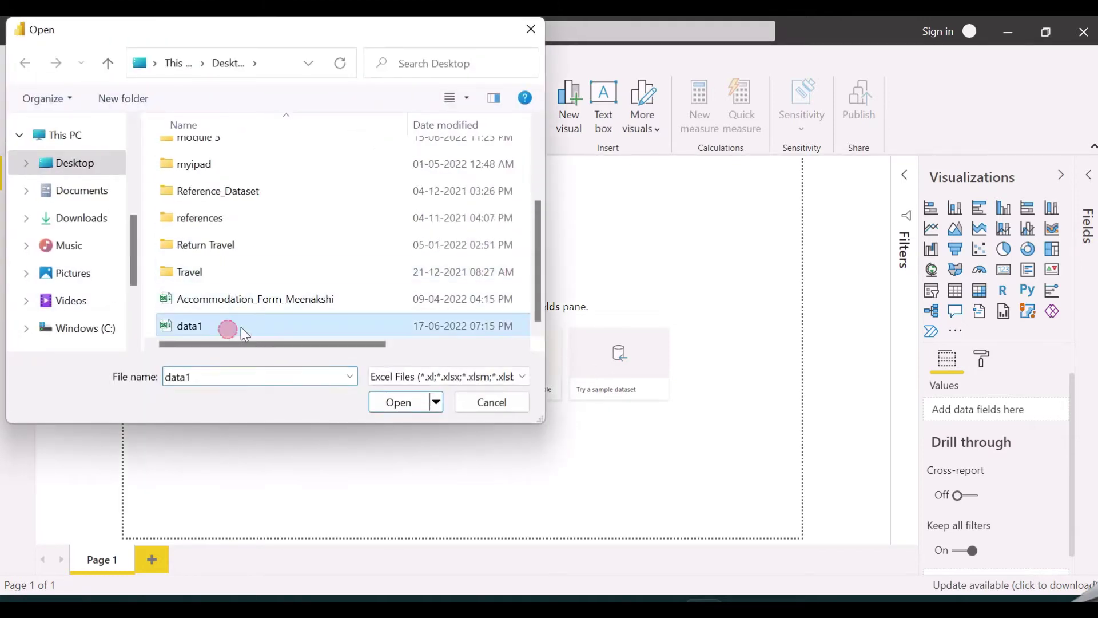
{"action": "left_click", "coordinate": [406, 401]}
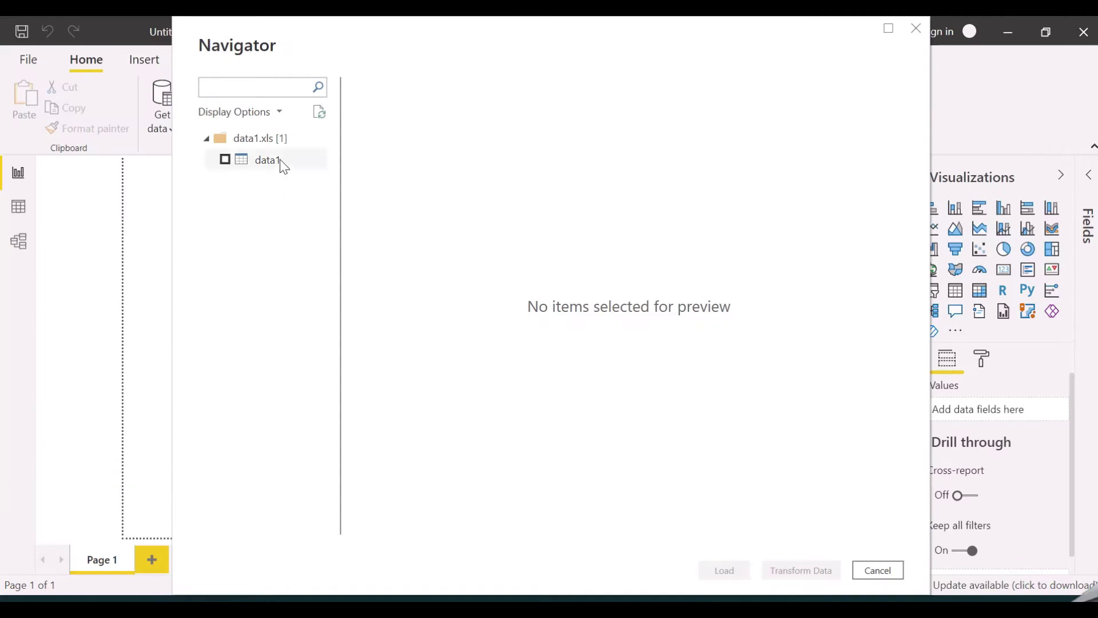
Tick the data1 sheet in the Navigator and inspect its maximized preview for null rows.
{"action": "left_click", "coordinate": [225, 161]}
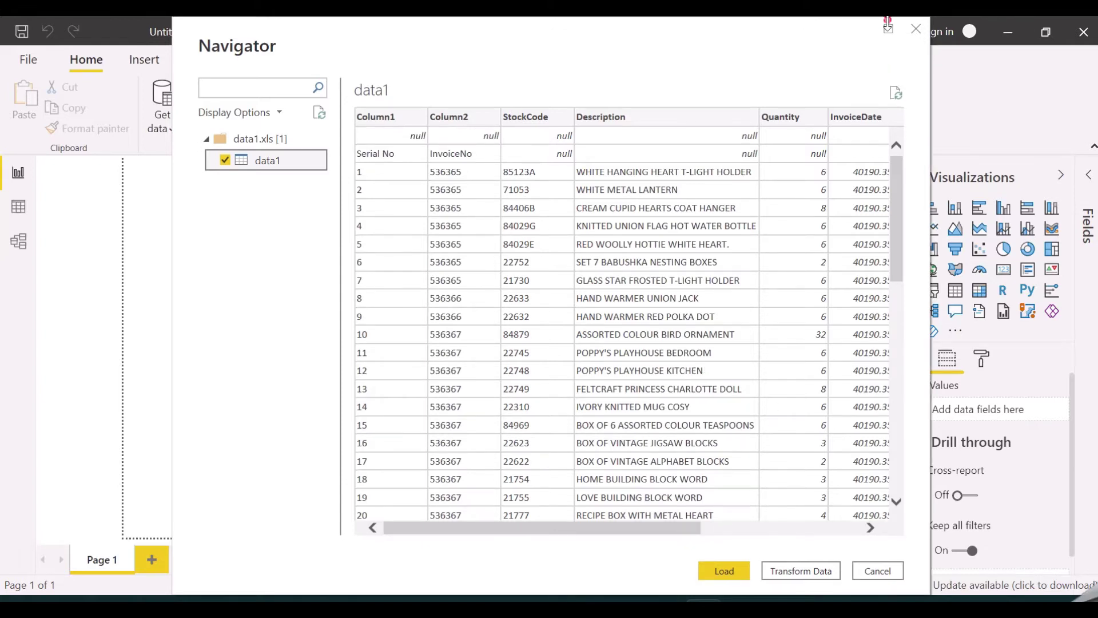
{"action": "left_click", "coordinate": [888, 29]}
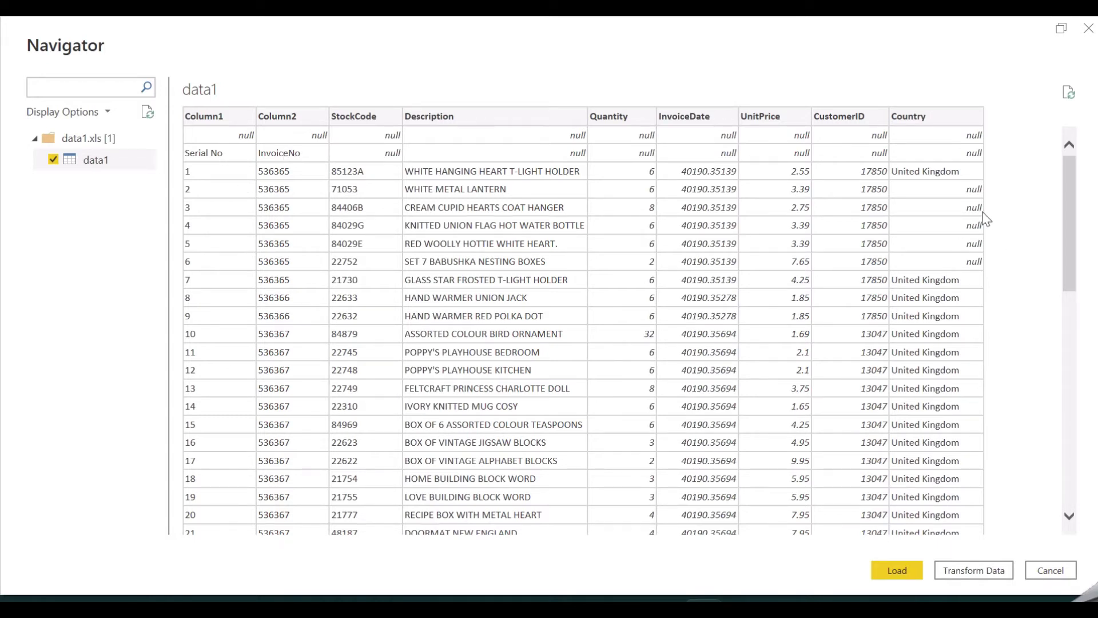
{"action": "scroll", "coordinate": [934, 229], "scroll_direction": "down", "scroll_amount": 5}
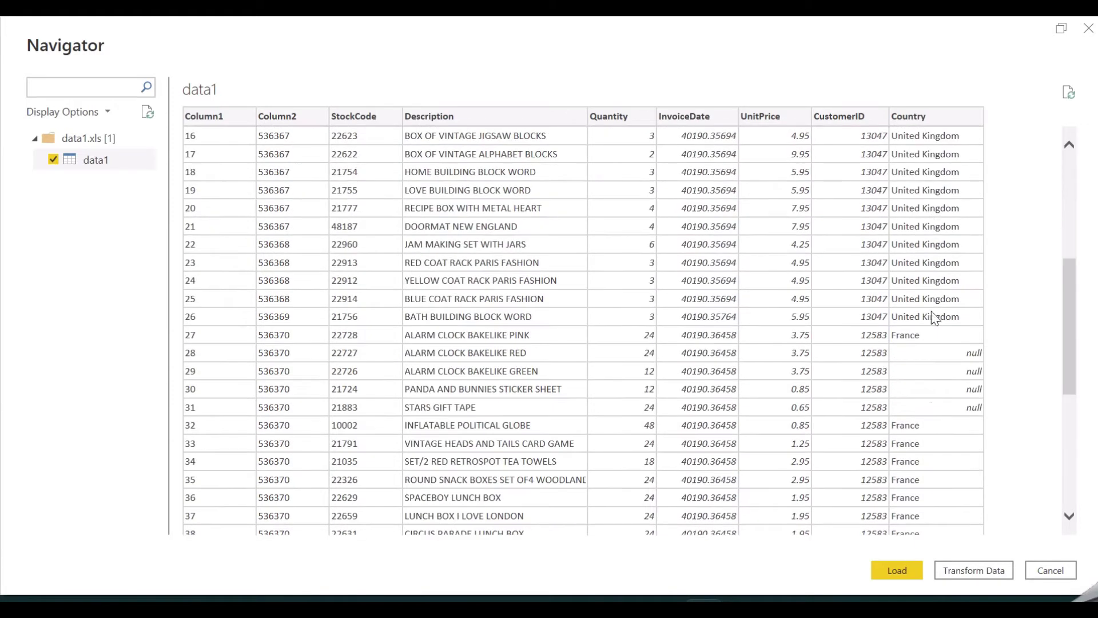
{"action": "scroll", "coordinate": [936, 430], "scroll_direction": "up", "scroll_amount": 5}
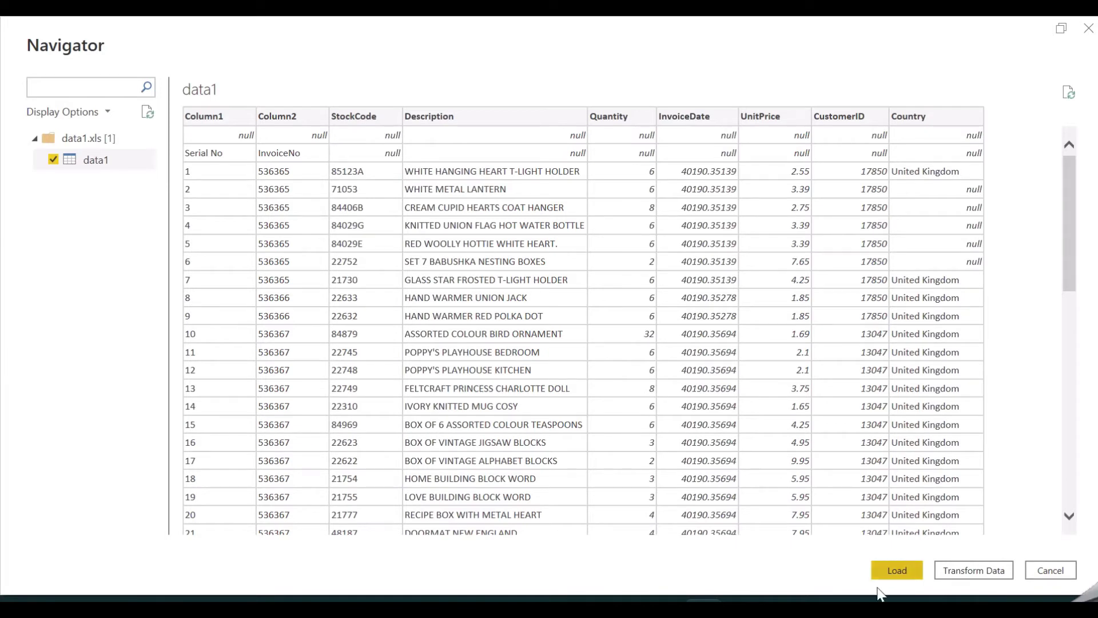
Send data1 to the Power Query Editor with Transform Data and open the table options.
{"action": "left_click", "coordinate": [975, 574]}
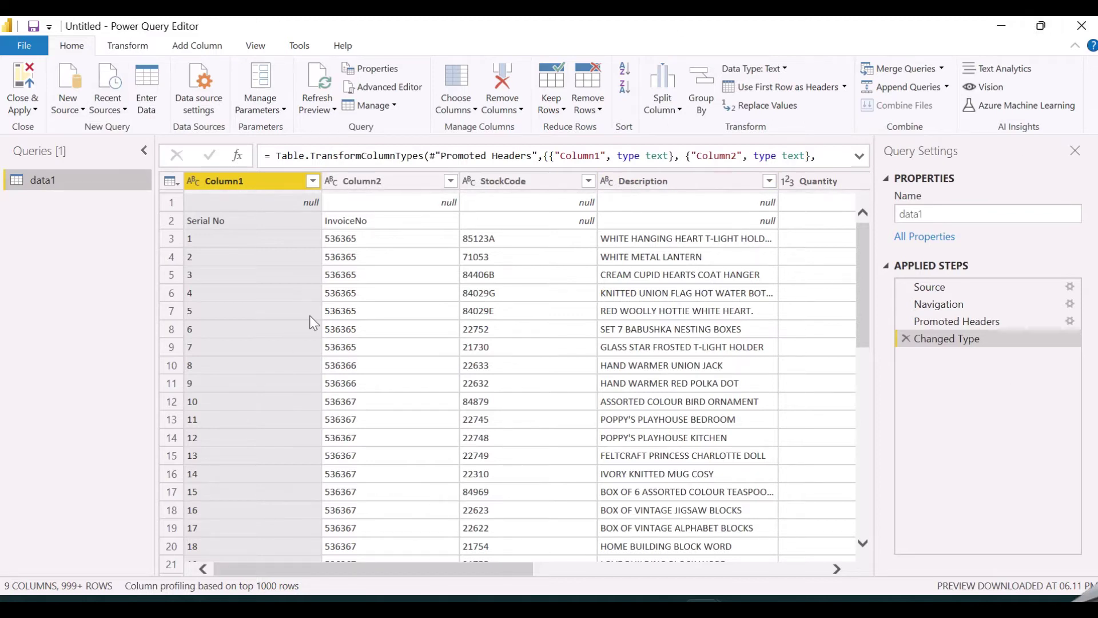
{"action": "left_click_drag", "start_coordinate": [532, 569], "coordinate": [470, 574]}
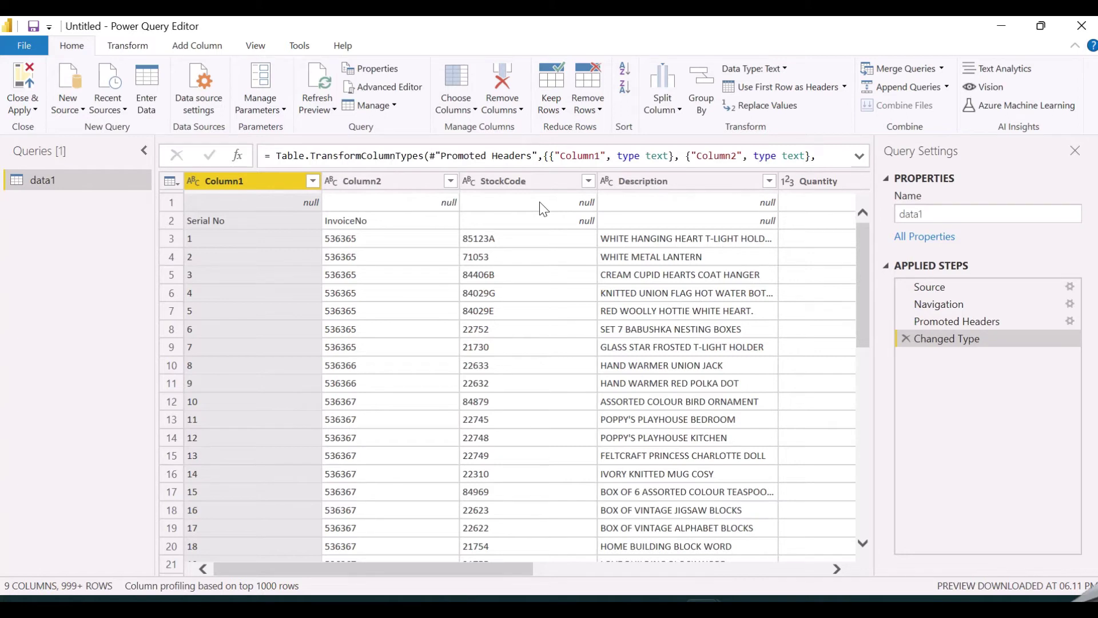
{"action": "left_click", "coordinate": [180, 184]}
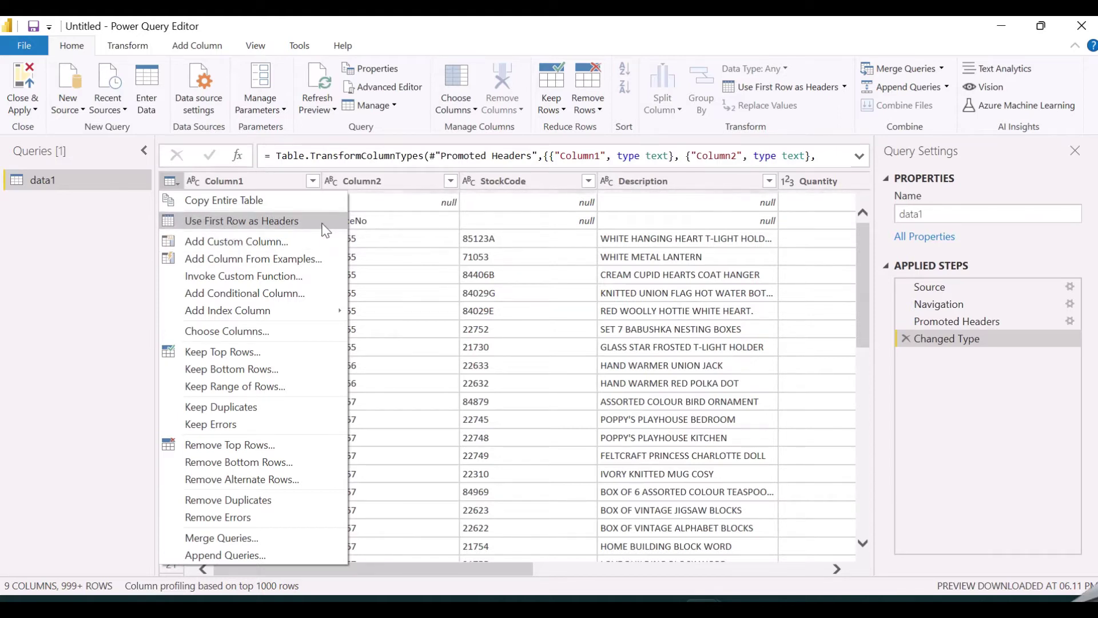
{"action": "left_click", "coordinate": [475, 256]}
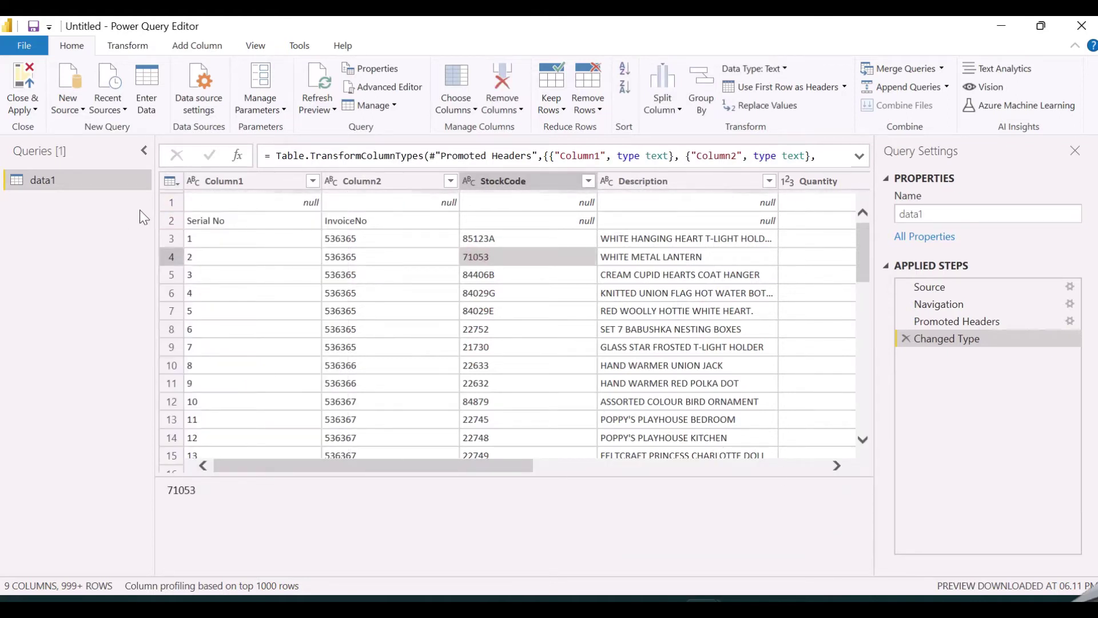
{"action": "left_click", "coordinate": [171, 203]}
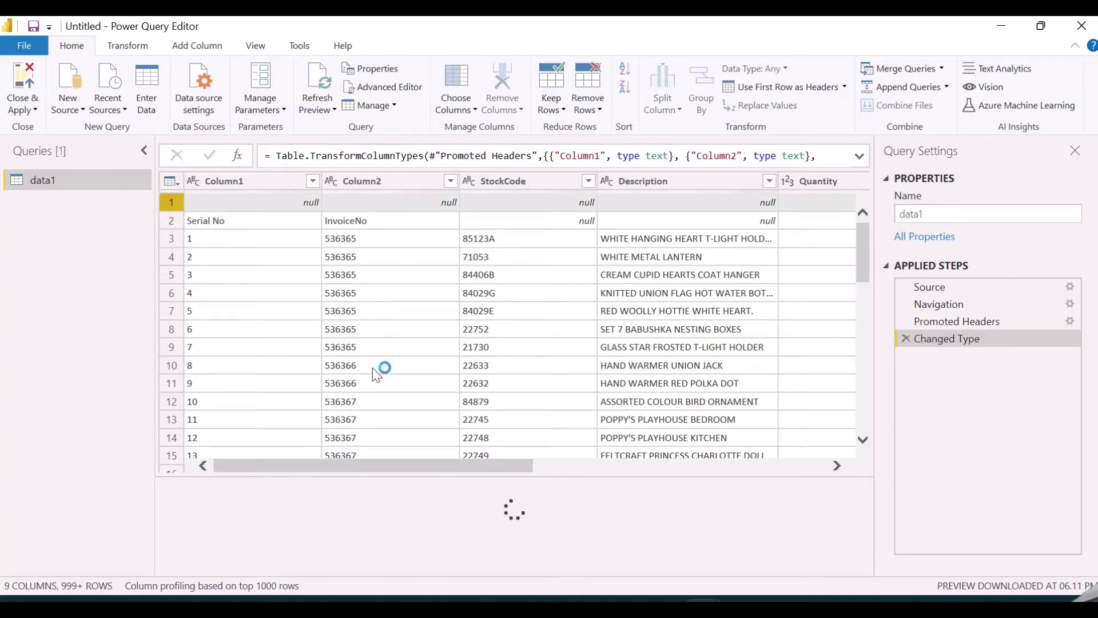
{"action": "left_click", "coordinate": [167, 222]}
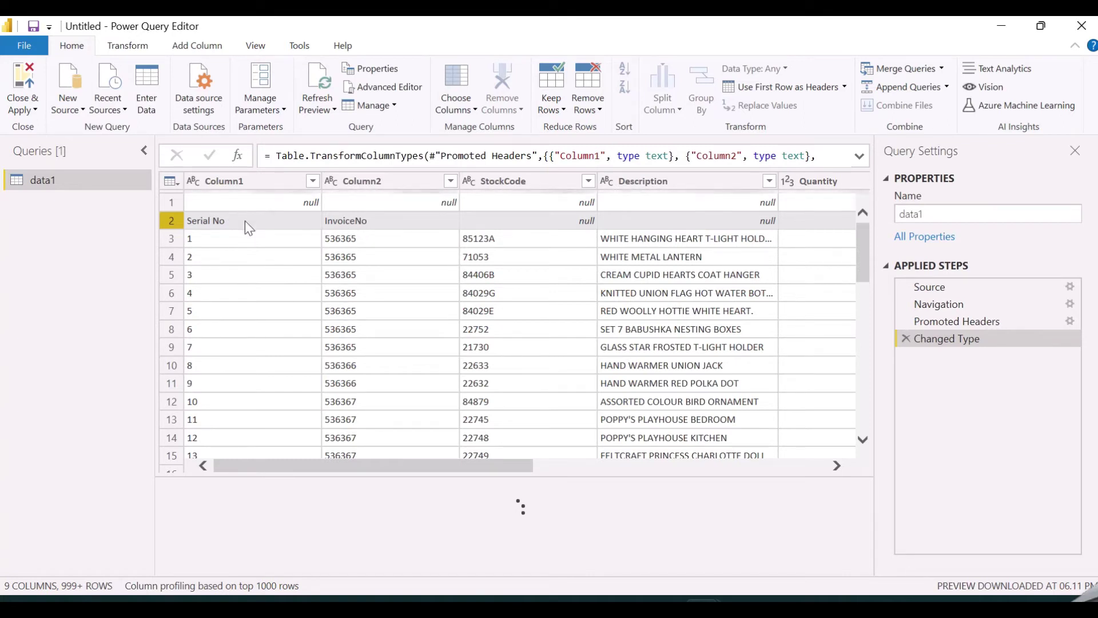
{"action": "left_click", "coordinate": [174, 183]}
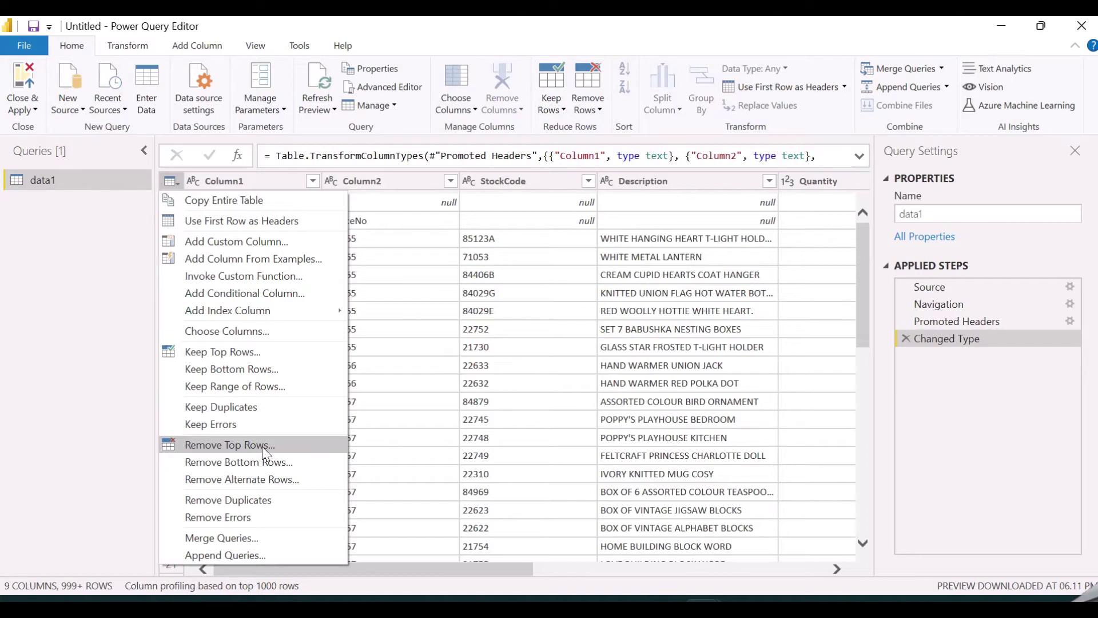
Remove the top 2 rows from the data1 table.
{"action": "left_click", "coordinate": [290, 445]}
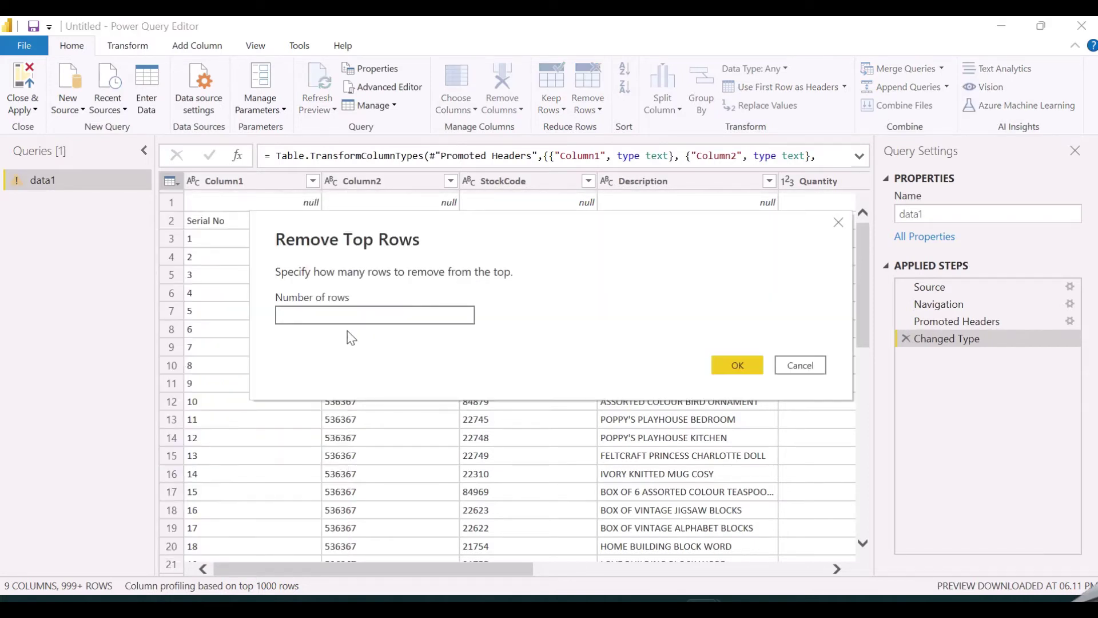
{"action": "left_click_drag", "start_coordinate": [402, 226], "coordinate": [391, 361]}
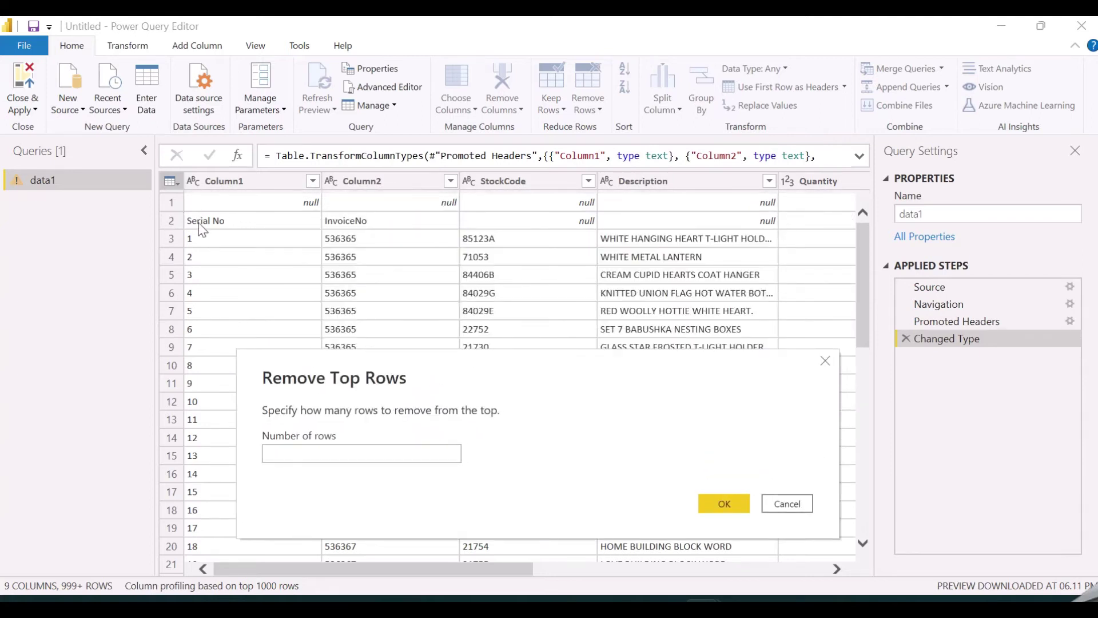
{"action": "left_click", "coordinate": [282, 449]}
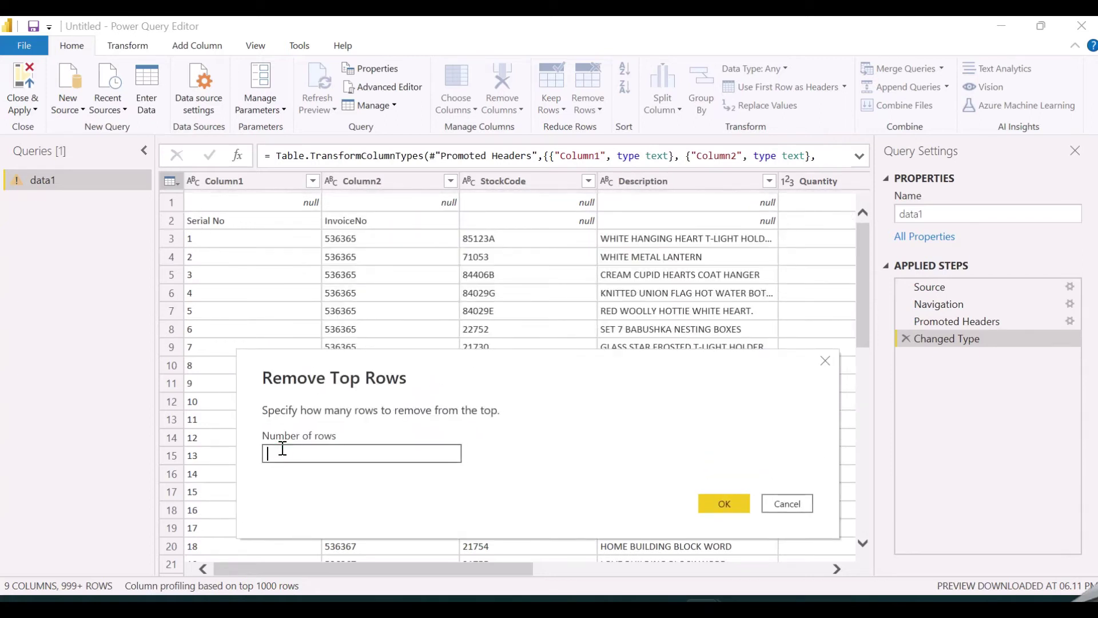
{"action": "type", "text": "2"}
{"action": "left_click", "coordinate": [708, 505]}
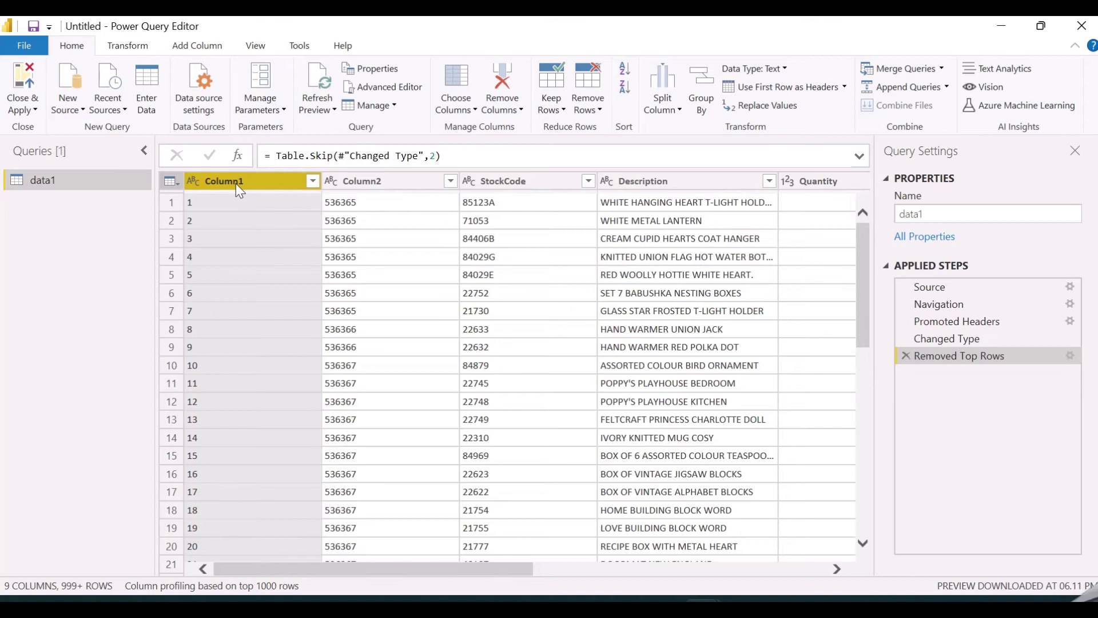
{"action": "scroll", "coordinate": [234, 525], "scroll_direction": "down", "scroll_amount": 15}
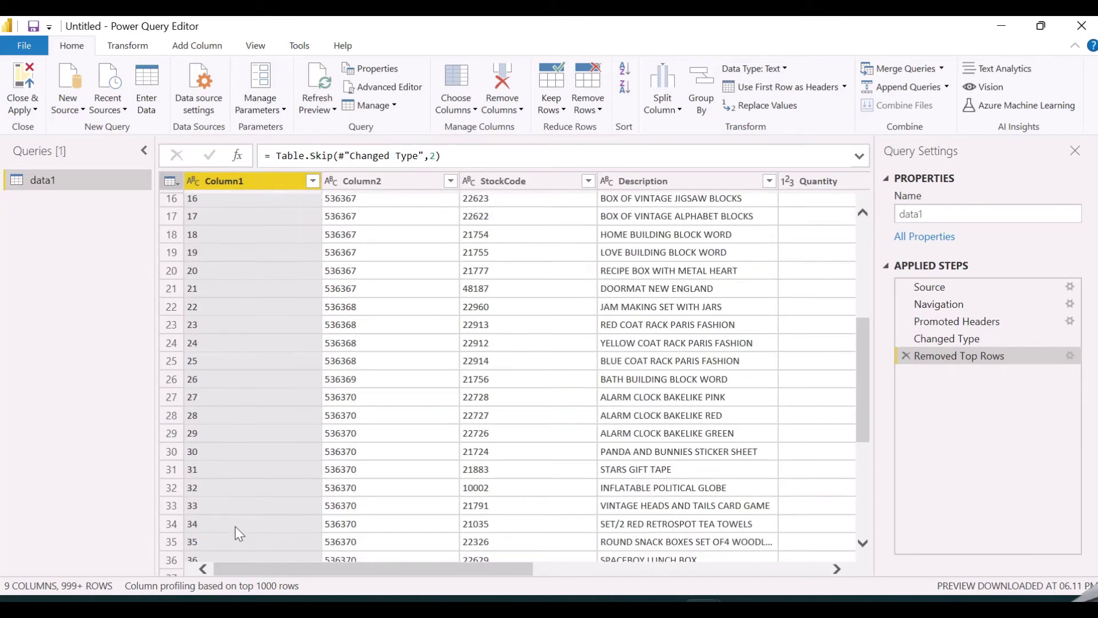
{"action": "scroll", "coordinate": [266, 506], "scroll_direction": "up", "scroll_amount": 15}
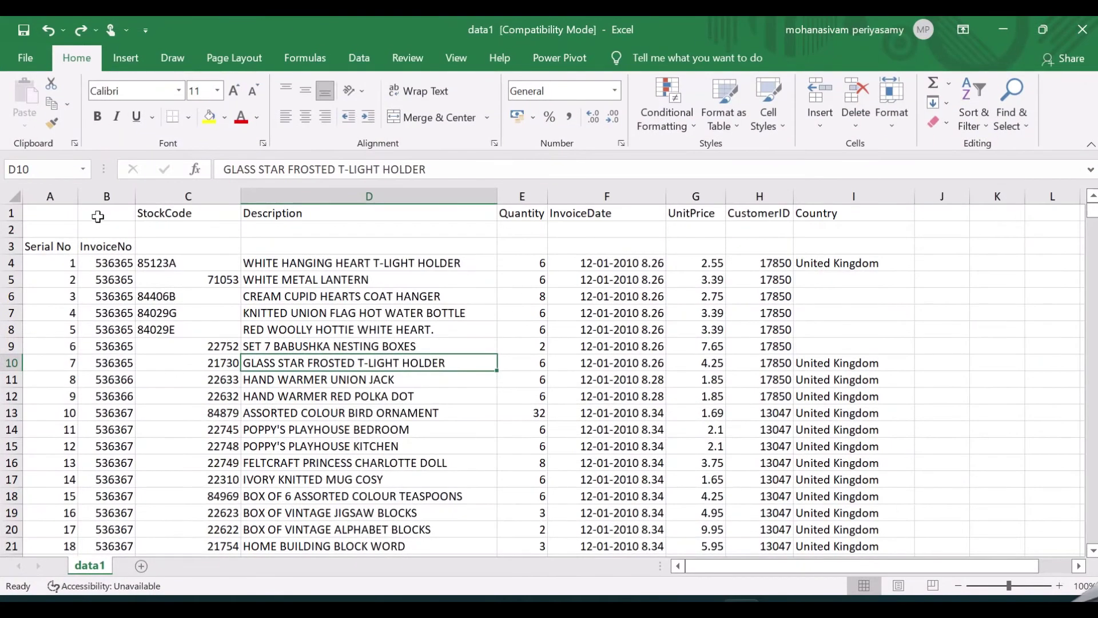
Select column B in Excel to inspect the raw InvoiceNo values.
{"action": "left_click", "coordinate": [105, 195]}
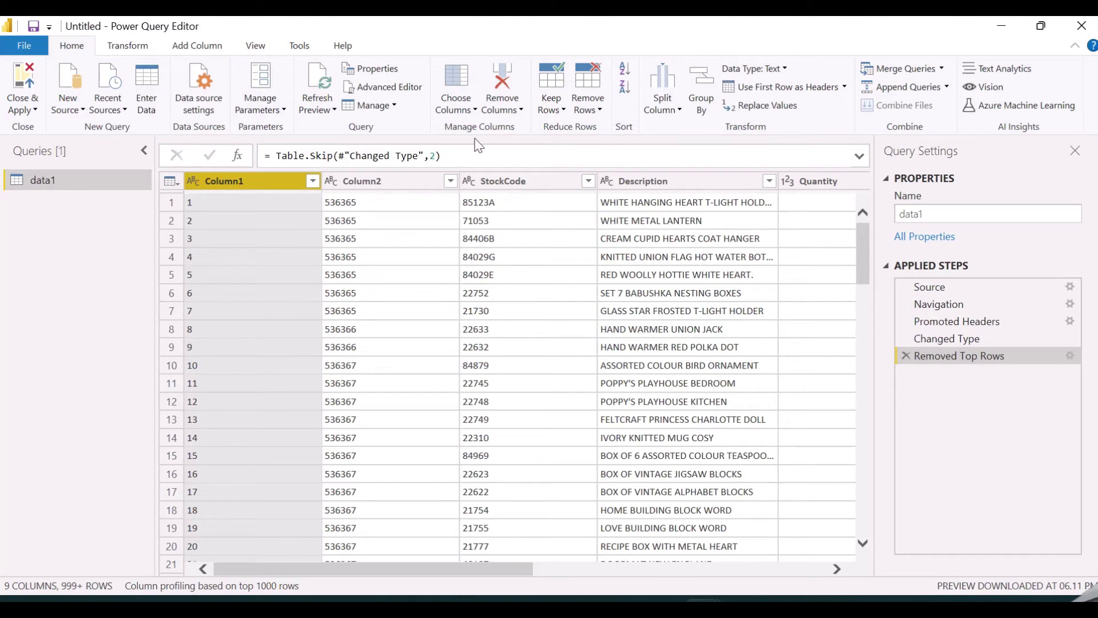
Select Column2, StockCode, Description and Quantity, then review the removal options without removing anything.
{"action": "left_click", "coordinate": [520, 110]}
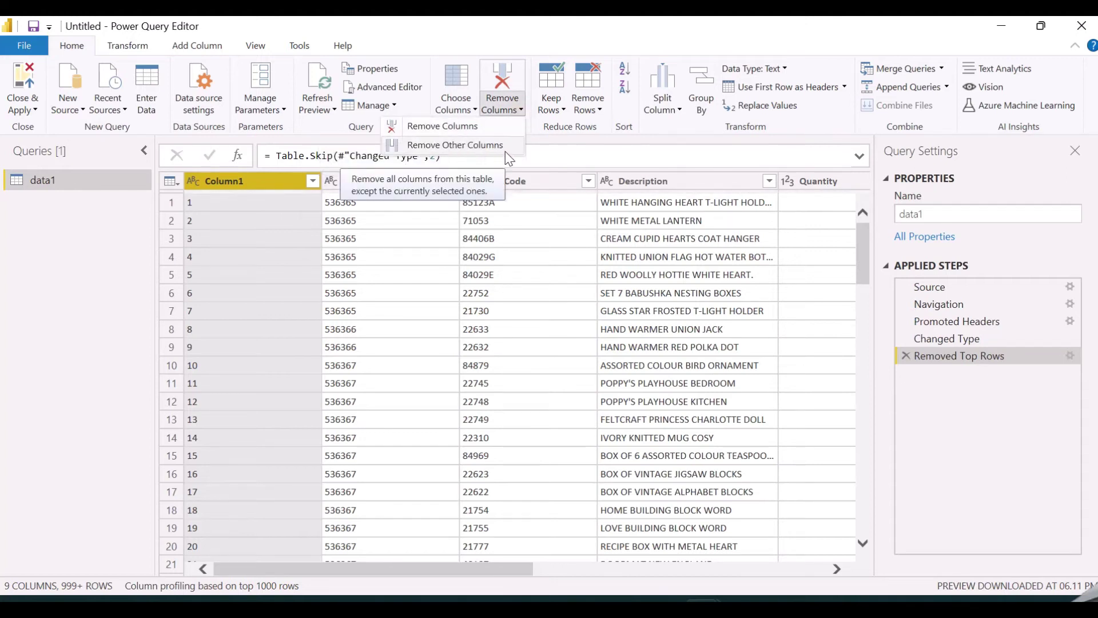
{"action": "left_click", "coordinate": [380, 182]}
{"action": "left_click", "coordinate": [496, 182], "text": "ctrl"}
{"action": "left_click", "coordinate": [655, 182], "text": "ctrl"}
{"action": "left_click", "coordinate": [807, 182], "text": "ctrl"}
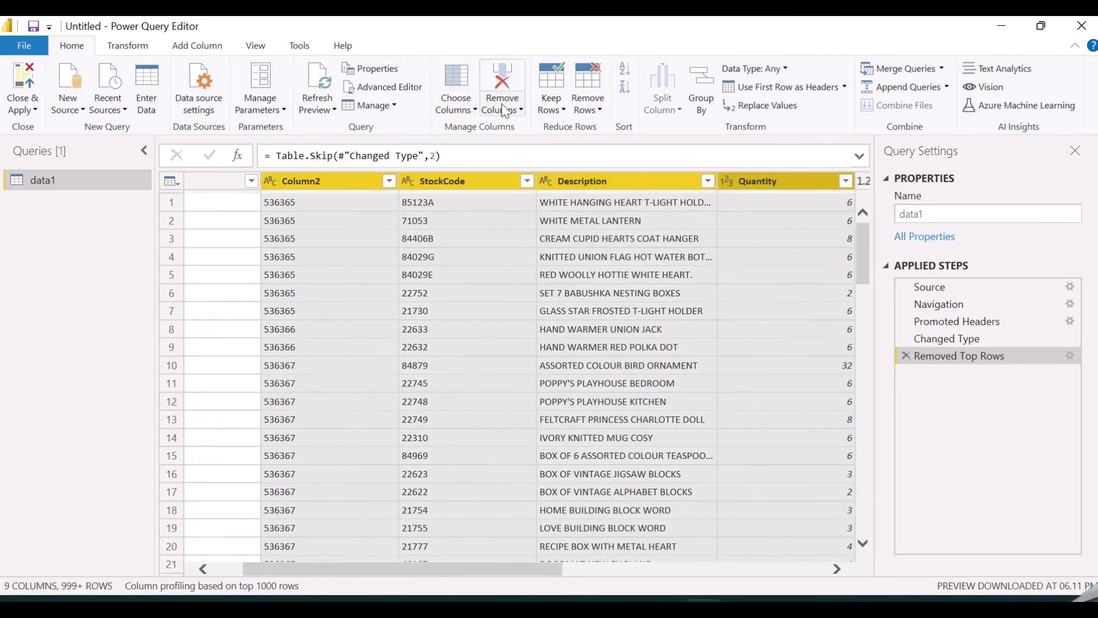
{"action": "left_click", "coordinate": [521, 111]}
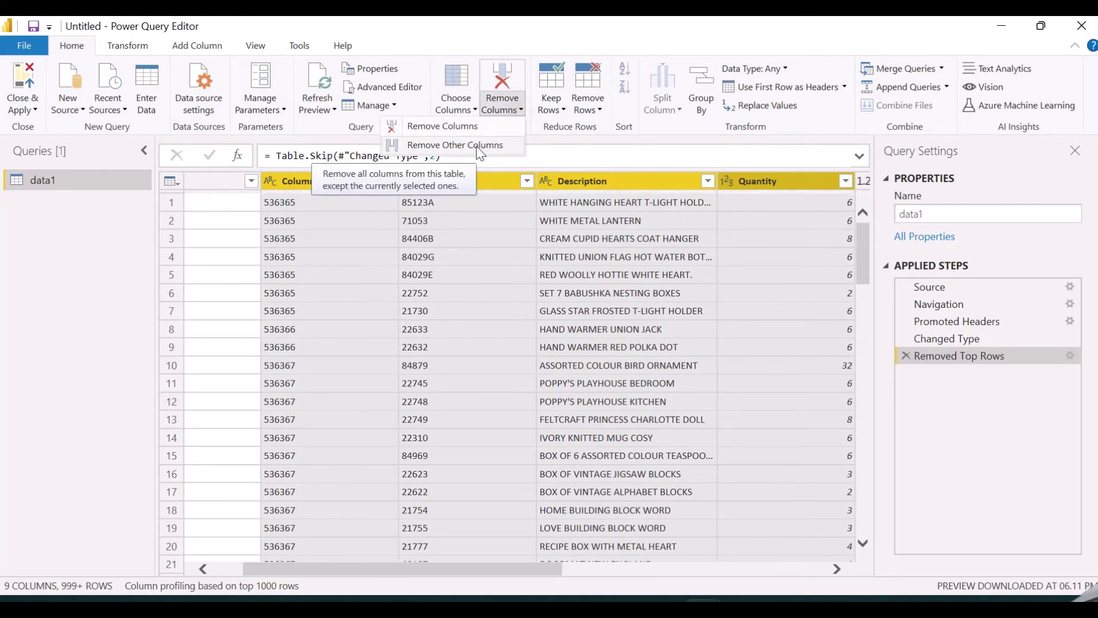
{"action": "left_click", "coordinate": [455, 146]}
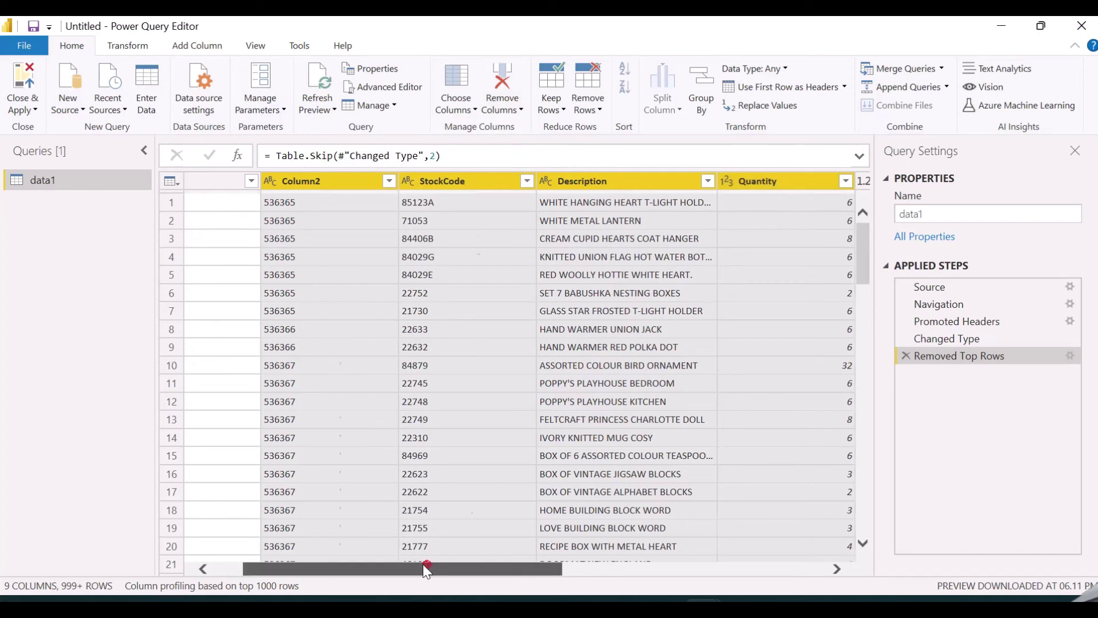
Select the serial-number Column1 and remove it from the query.
{"action": "left_click_drag", "start_coordinate": [424, 564], "coordinate": [344, 550]}
{"action": "left_click", "coordinate": [288, 438]}
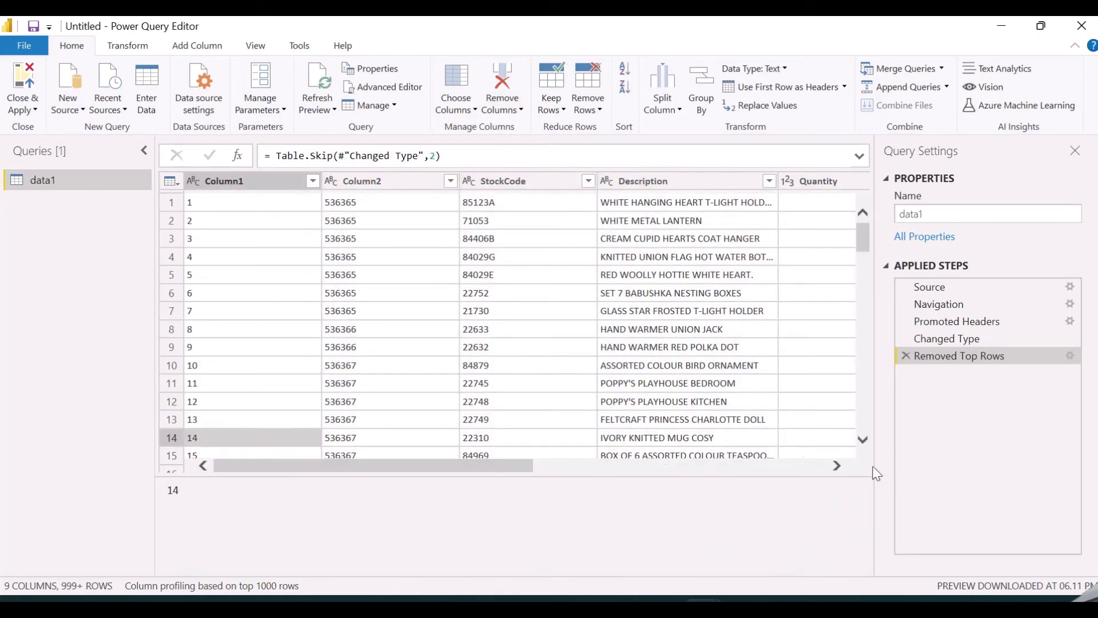
{"action": "left_click", "coordinate": [243, 182]}
{"action": "left_click_drag", "start_coordinate": [456, 567], "coordinate": [389, 551]}
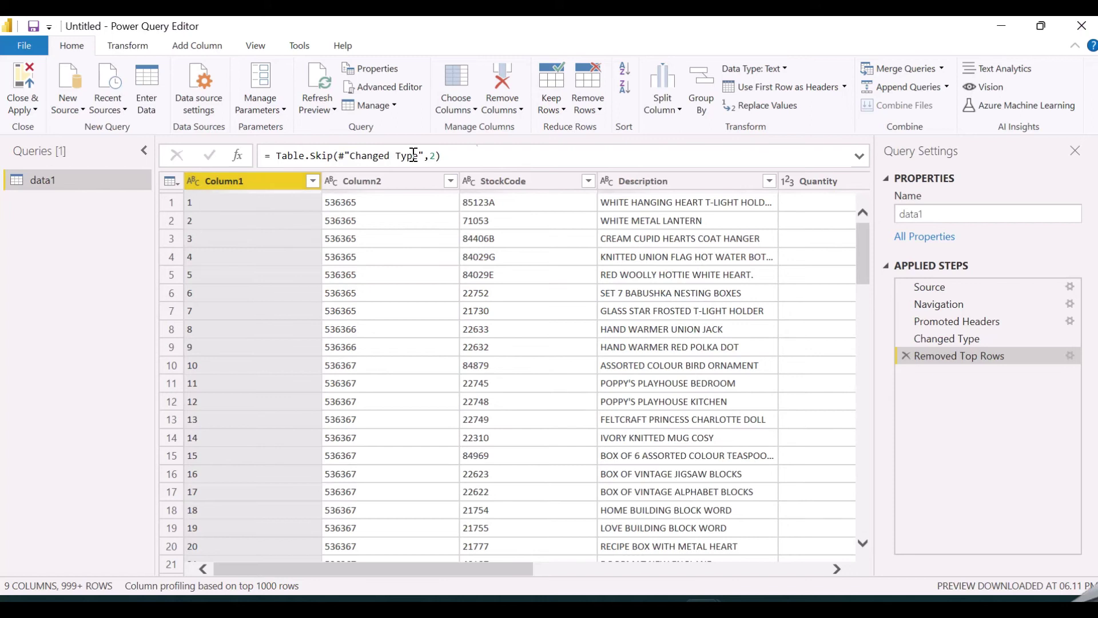
{"action": "left_click", "coordinate": [519, 111]}
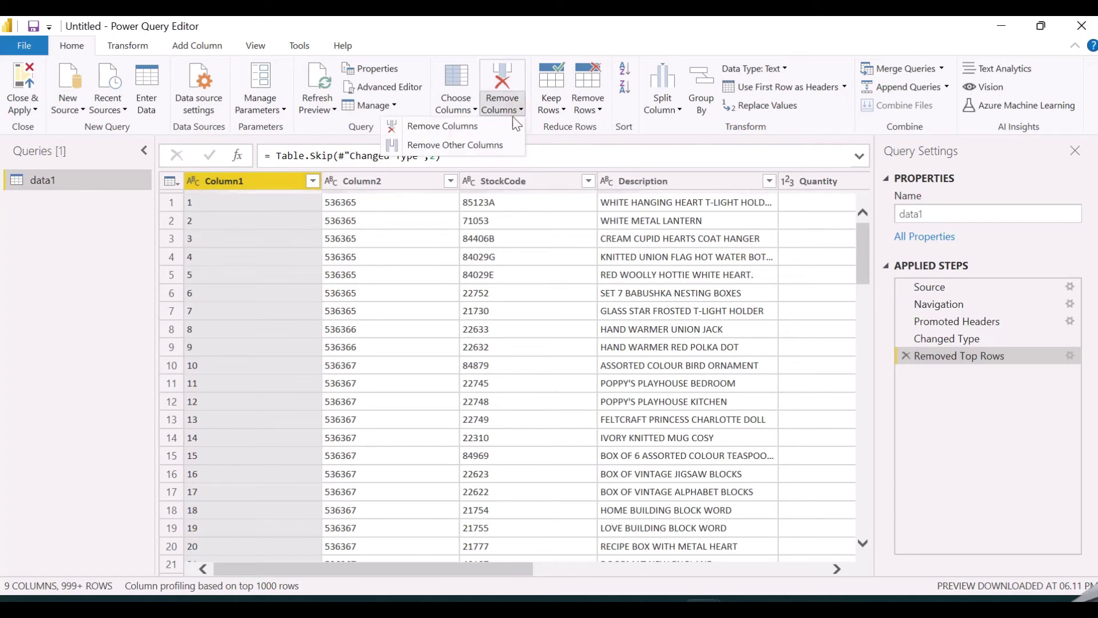
{"action": "left_click", "coordinate": [449, 124]}
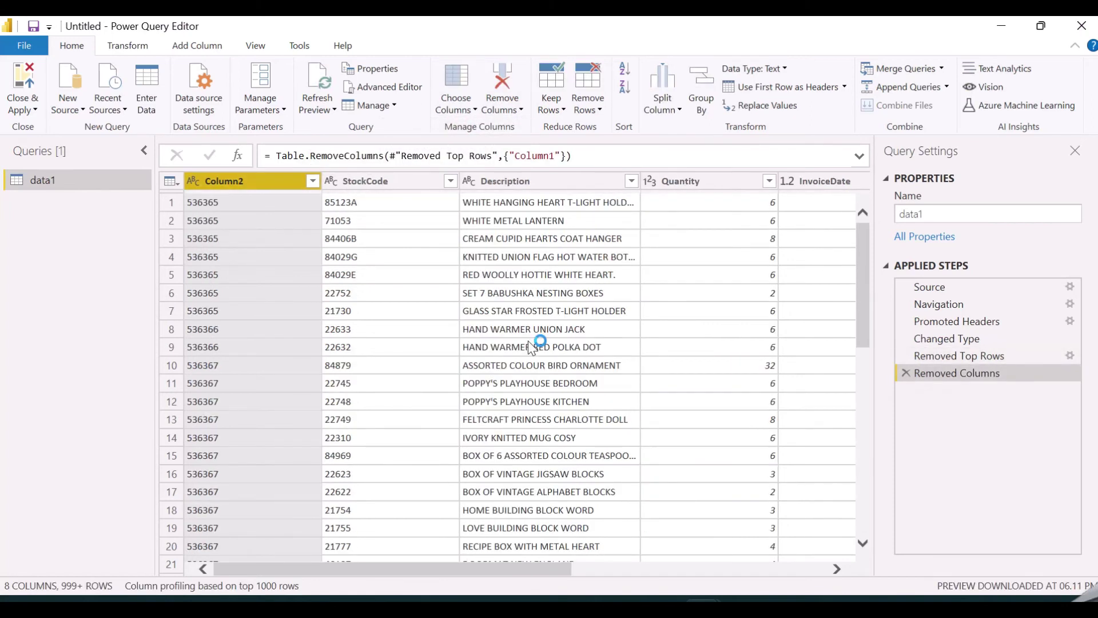
Rename the Column2 header to 'Invoice Number'.
{"action": "right_click", "coordinate": [261, 183]}
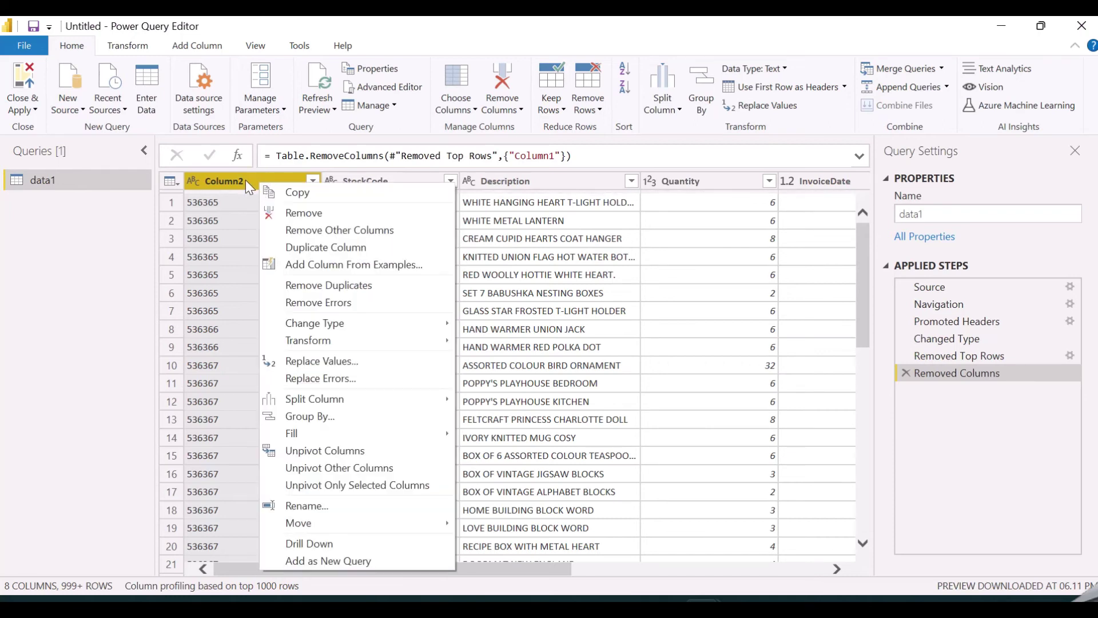
{"action": "left_click", "coordinate": [230, 237]}
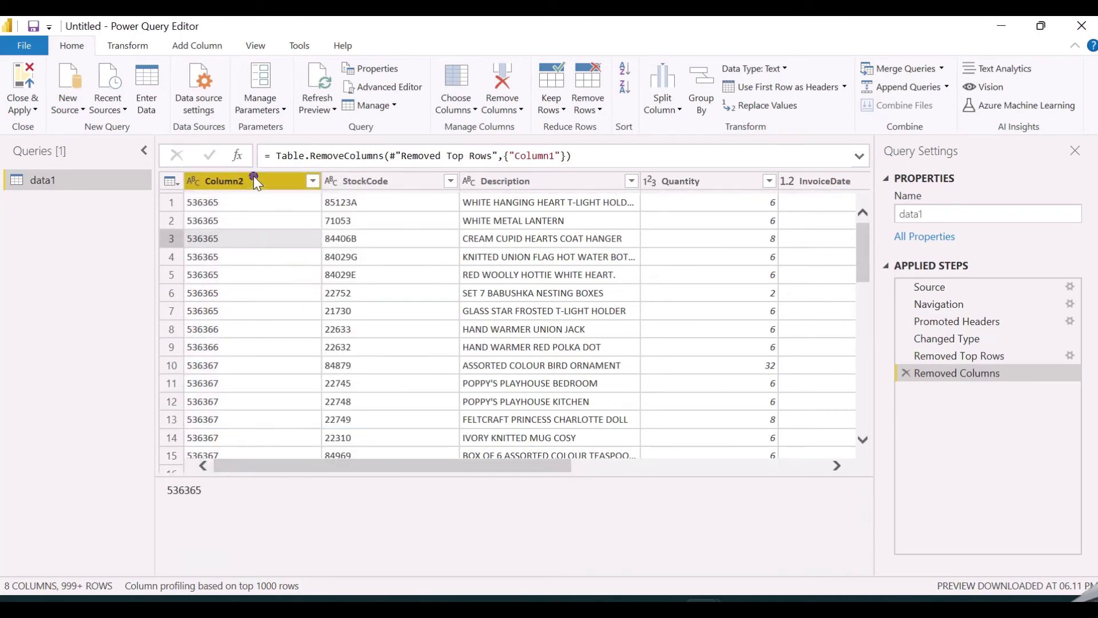
{"action": "right_click", "coordinate": [255, 179]}
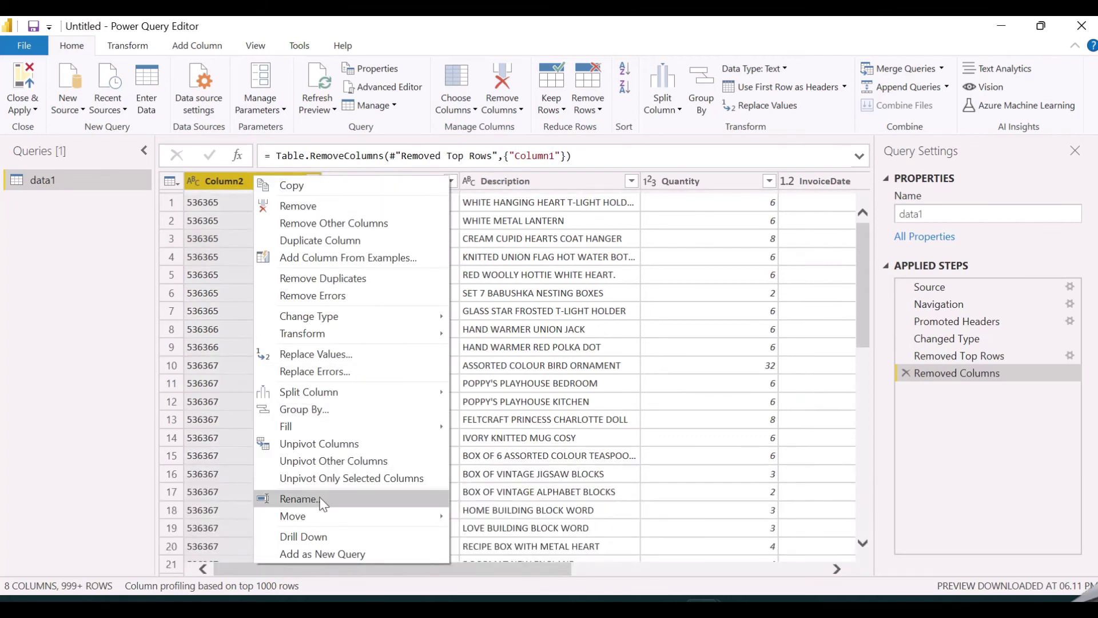
{"action": "left_click", "coordinate": [299, 499]}
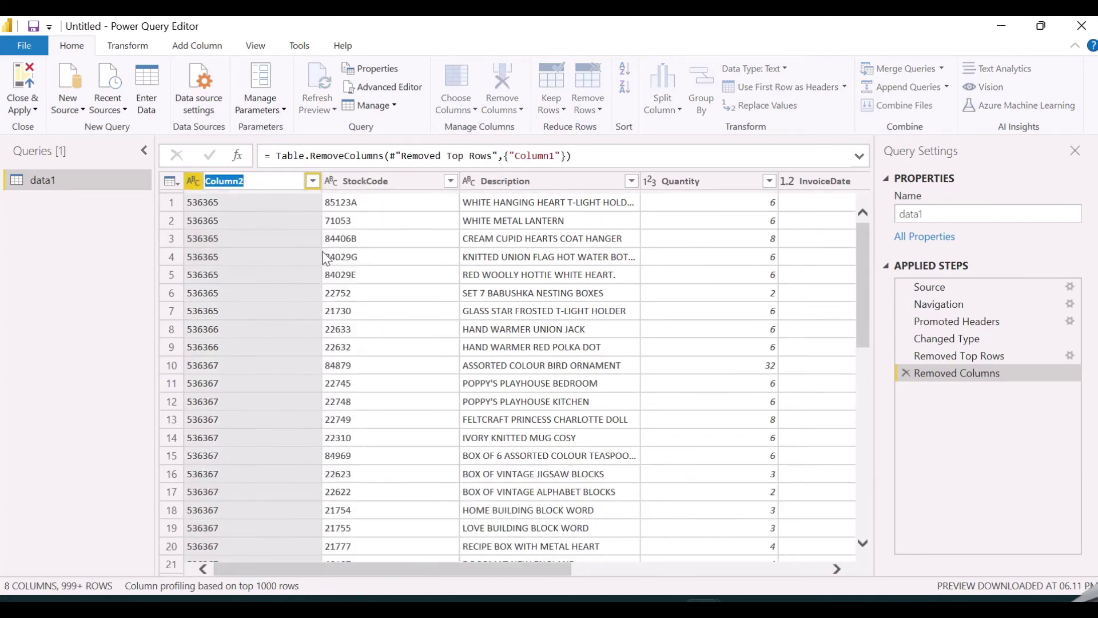
{"action": "type", "text": "Invoice Number"}
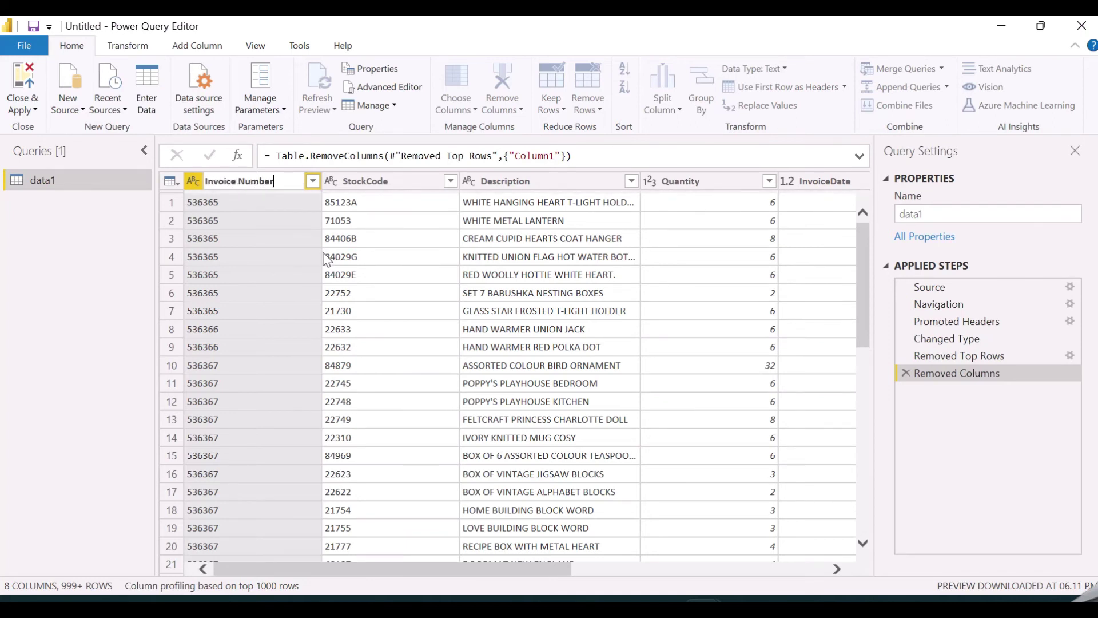
{"action": "key", "text": "Return"}
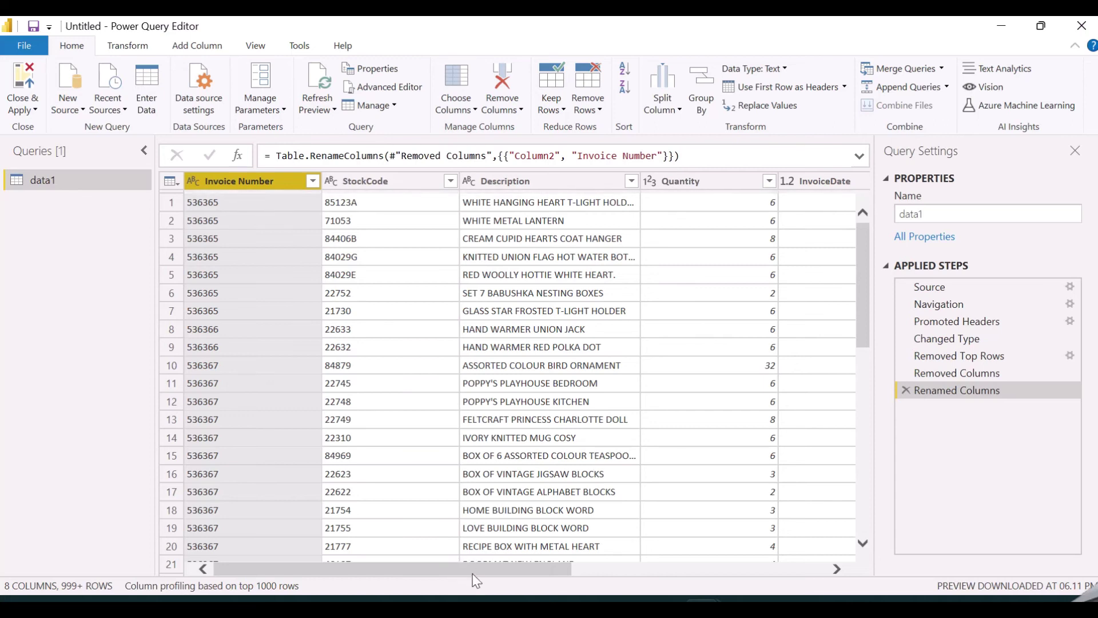
{"action": "left_click_drag", "start_coordinate": [475, 574], "coordinate": [561, 569]}
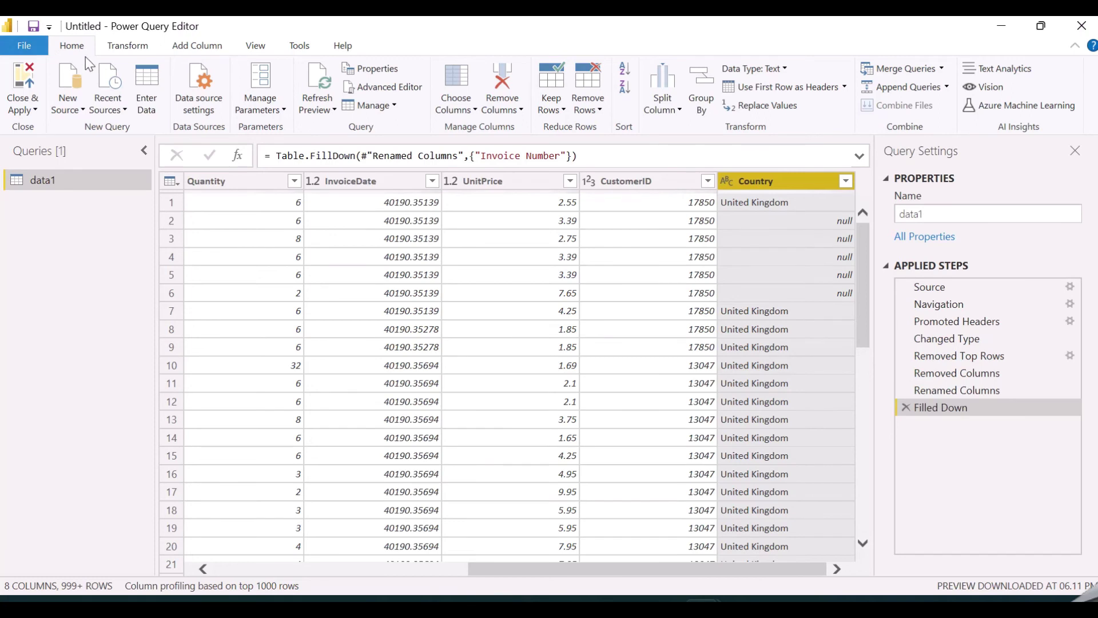
Fill the blank Country values down so null rows read United Kingdom, then check the result.
{"action": "left_click", "coordinate": [125, 50]}
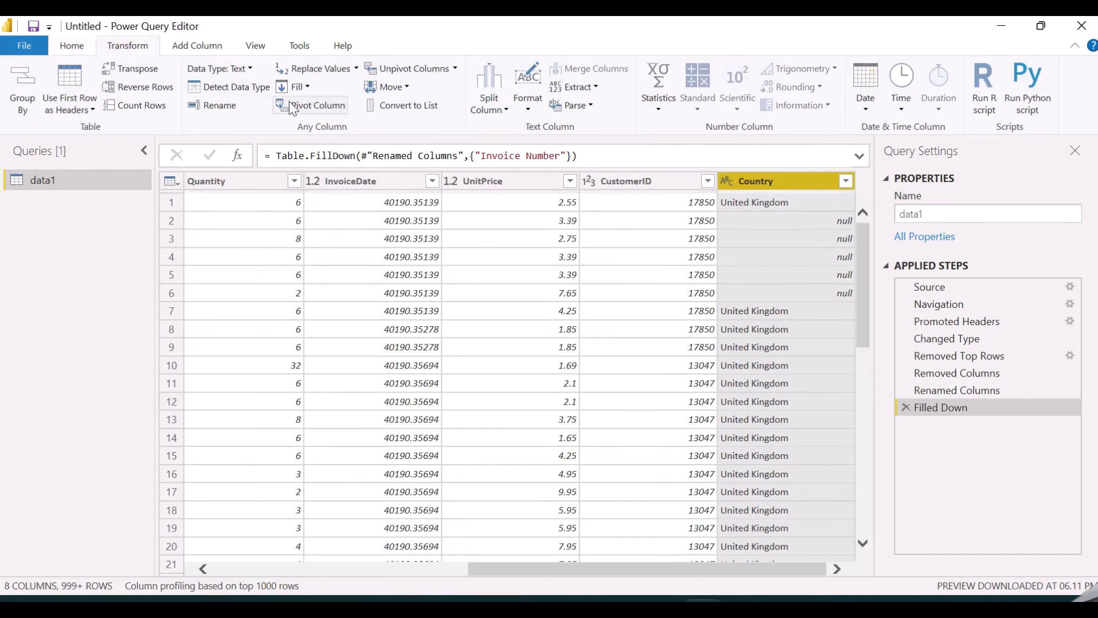
{"action": "left_click", "coordinate": [307, 88]}
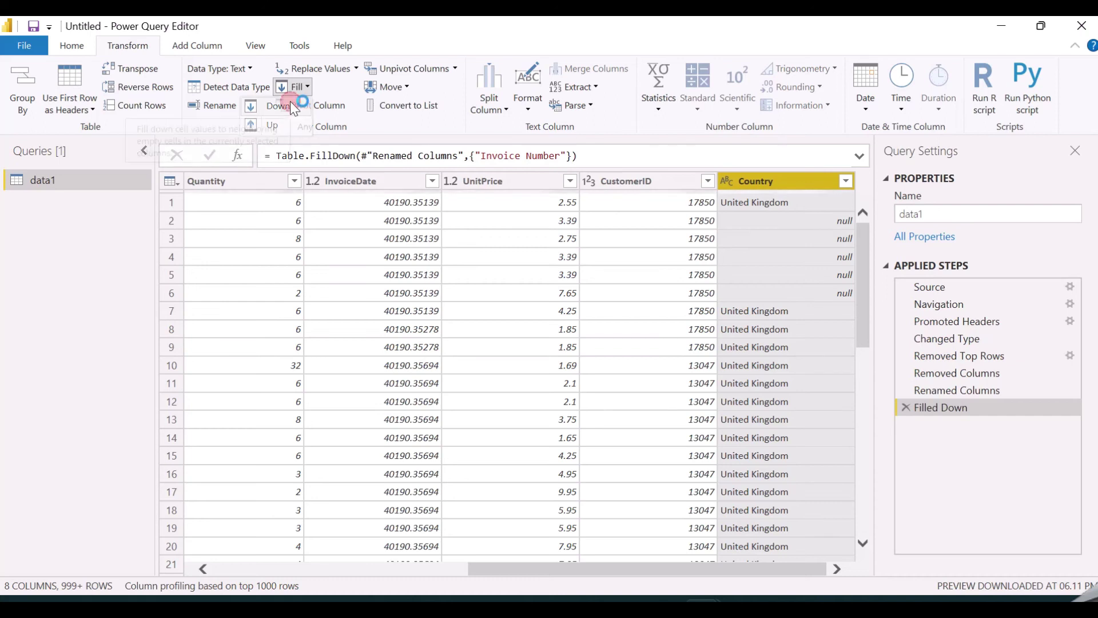
{"action": "left_click", "coordinate": [290, 103]}
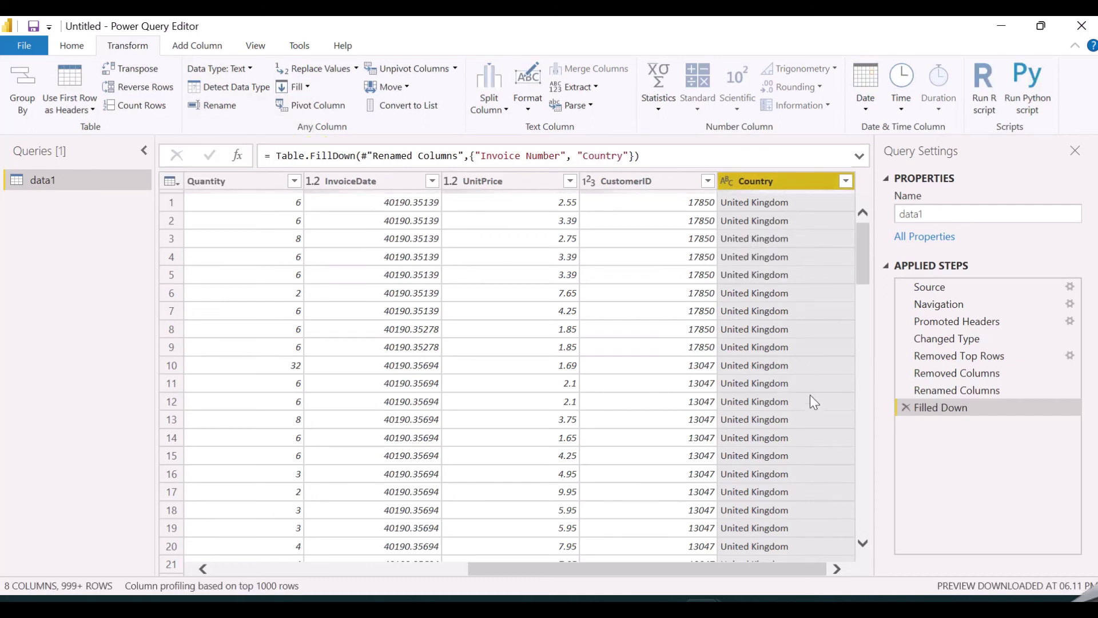
{"action": "scroll", "coordinate": [809, 394], "scroll_direction": "down", "scroll_amount": 8}
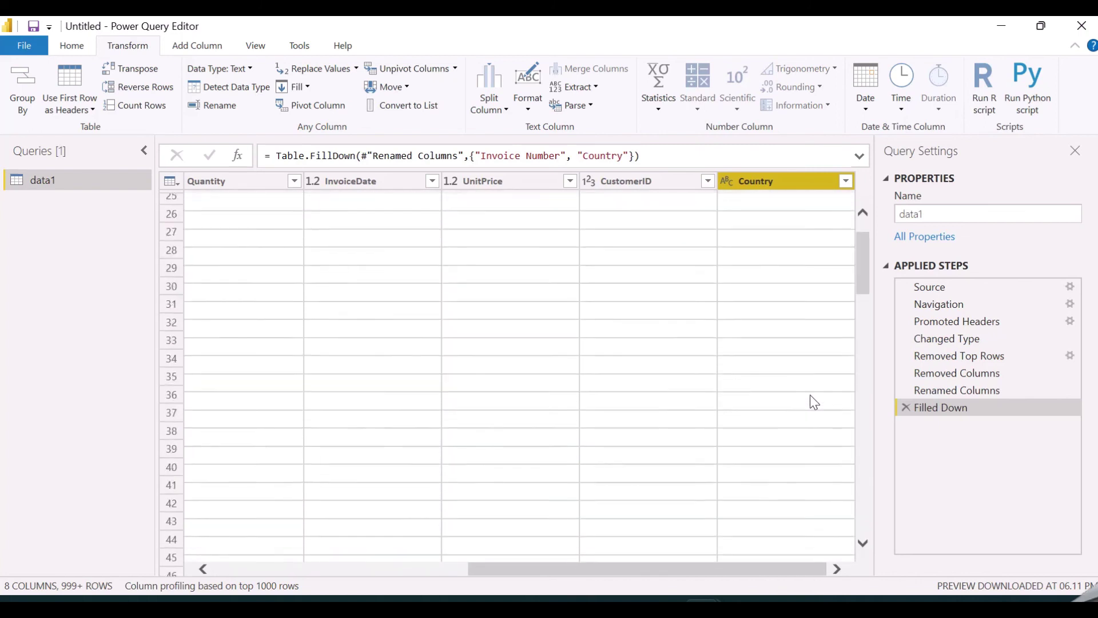
{"action": "scroll", "coordinate": [810, 395], "scroll_direction": "up", "scroll_amount": 8}
{"action": "left_click_drag", "start_coordinate": [550, 571], "coordinate": [203, 578]}
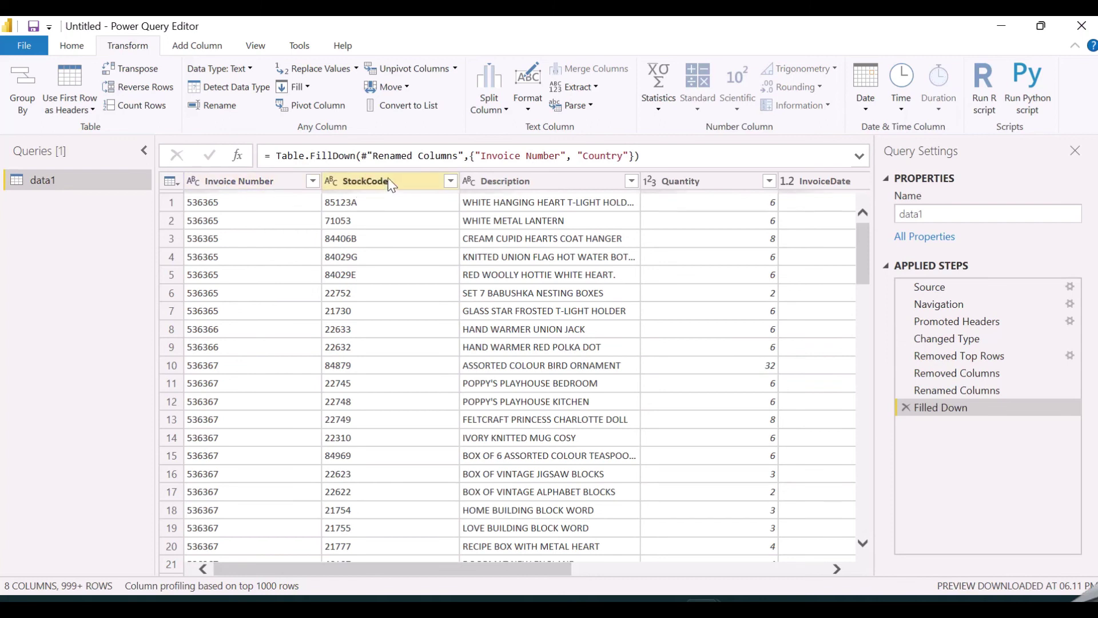
{"action": "left_click_drag", "start_coordinate": [477, 571], "coordinate": [801, 571]}
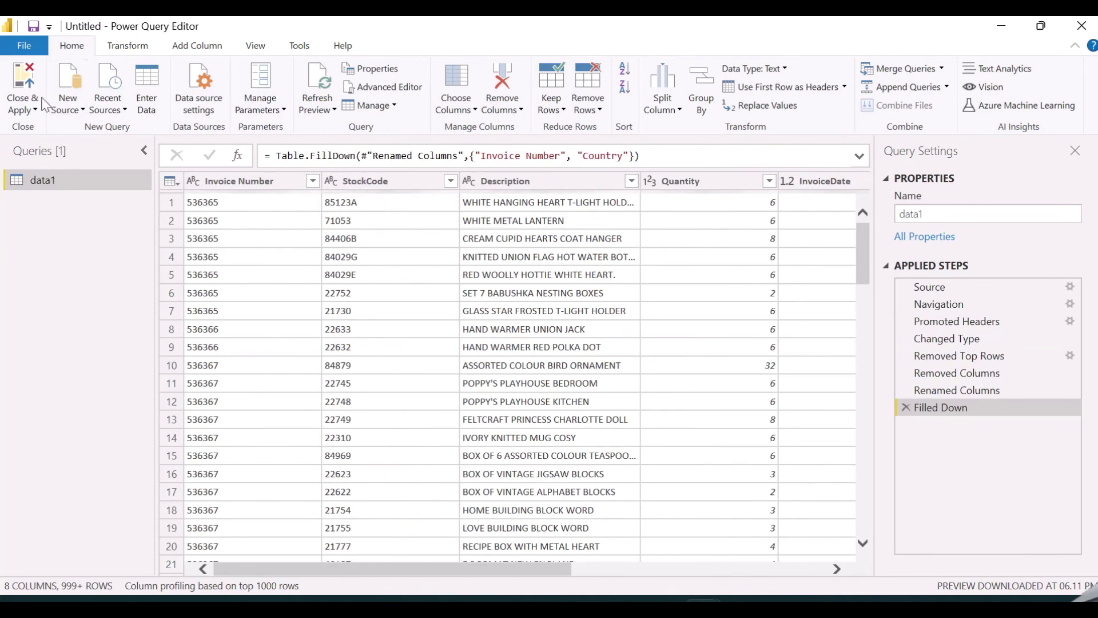
Close & Apply to load the cleaned data1 table, review its eight fields and rows in Data view.
{"action": "left_click", "coordinate": [25, 80]}
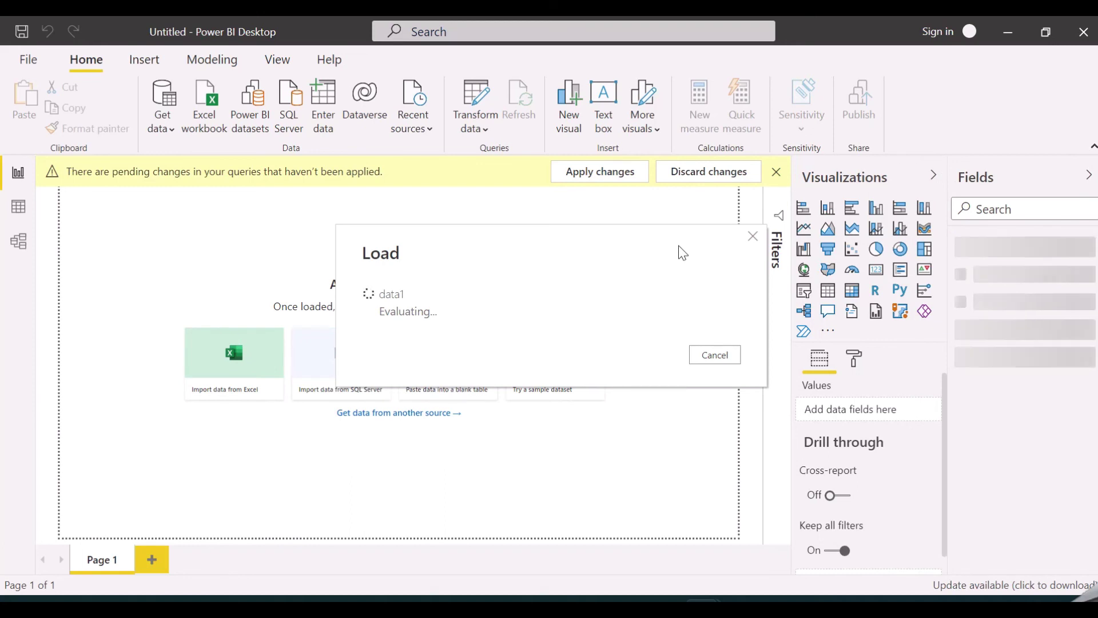
{"action": "left_click", "coordinate": [962, 247]}
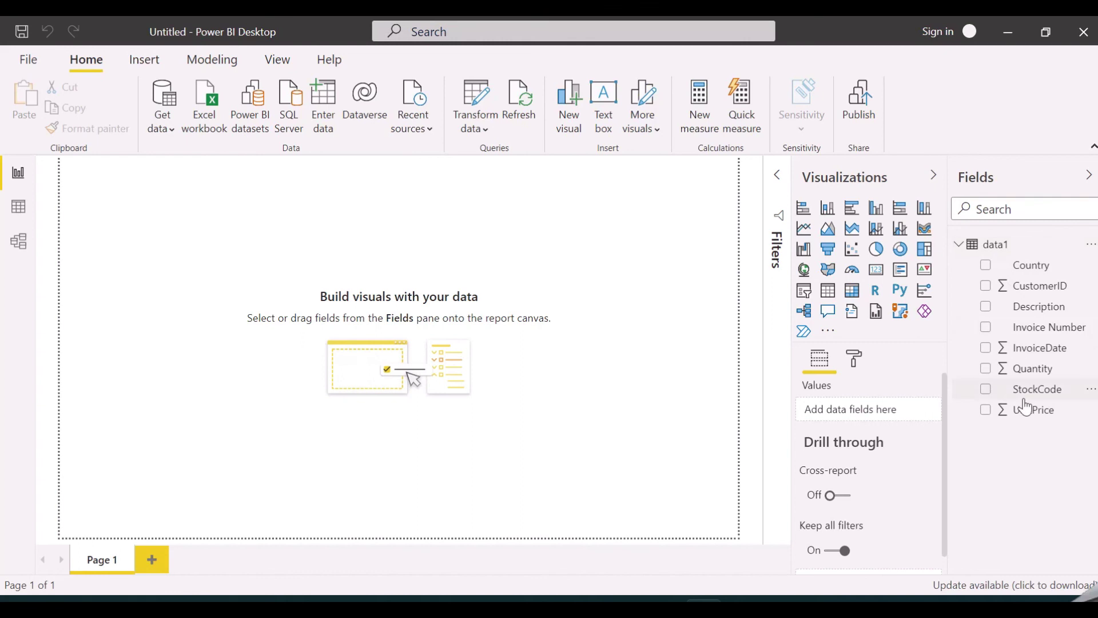
{"action": "left_click", "coordinate": [19, 207]}
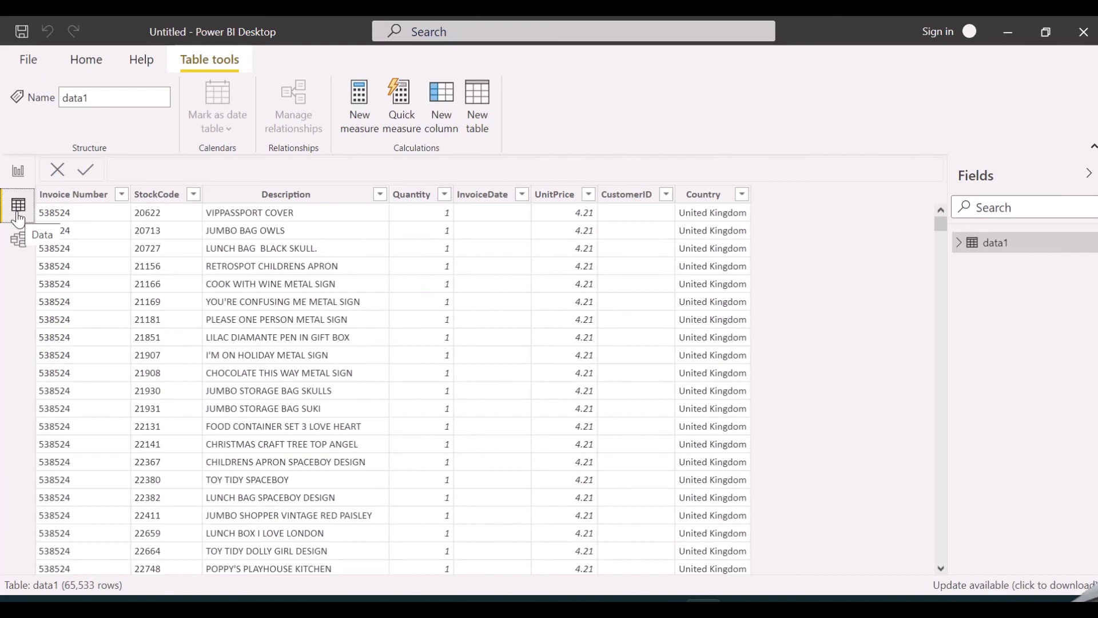
{"action": "scroll", "coordinate": [509, 369], "scroll_direction": "down", "scroll_amount": 10}
{"action": "scroll", "coordinate": [506, 378], "scroll_direction": "up", "scroll_amount": 5}
{"action": "left_click", "coordinate": [18, 170]}
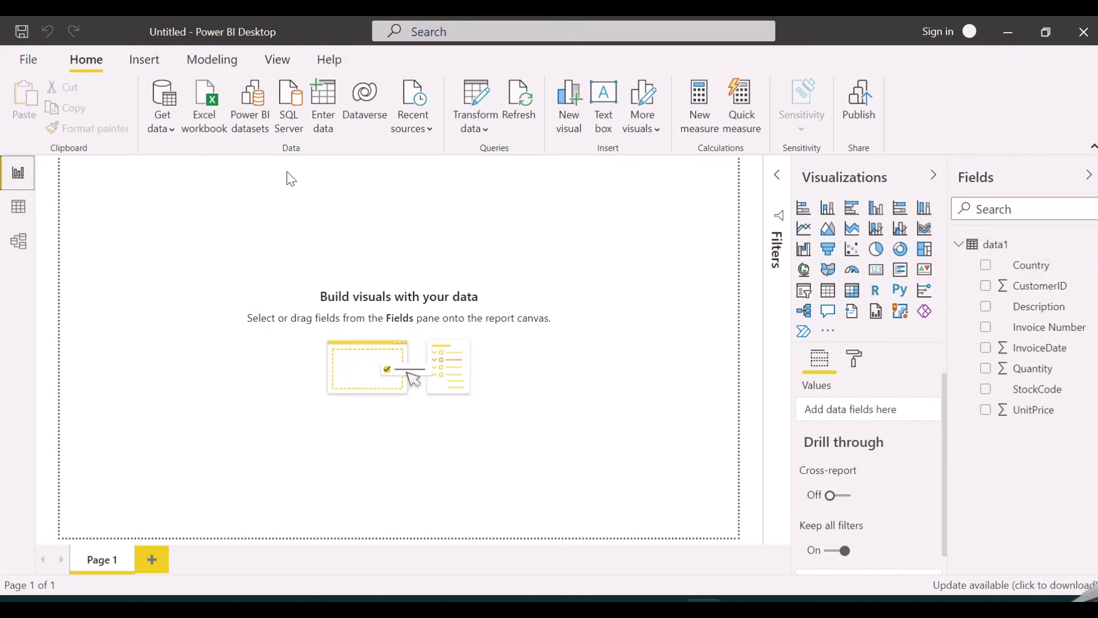
Reopen the Power Query Editor from the Transform data dropdown.
{"action": "left_click", "coordinate": [479, 127]}
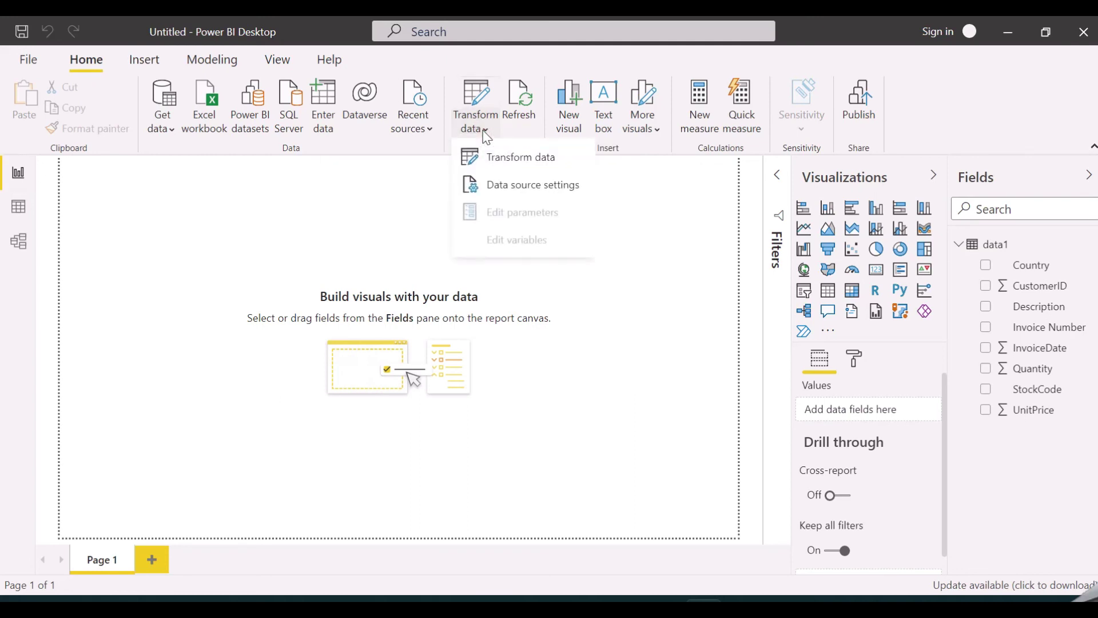
{"action": "left_click", "coordinate": [513, 159]}
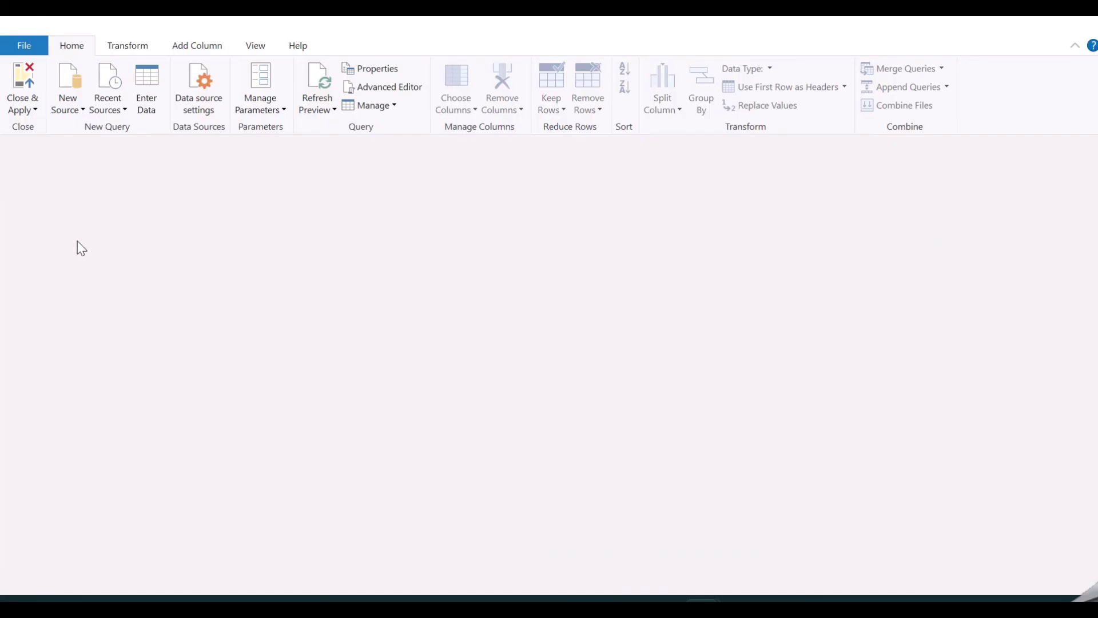